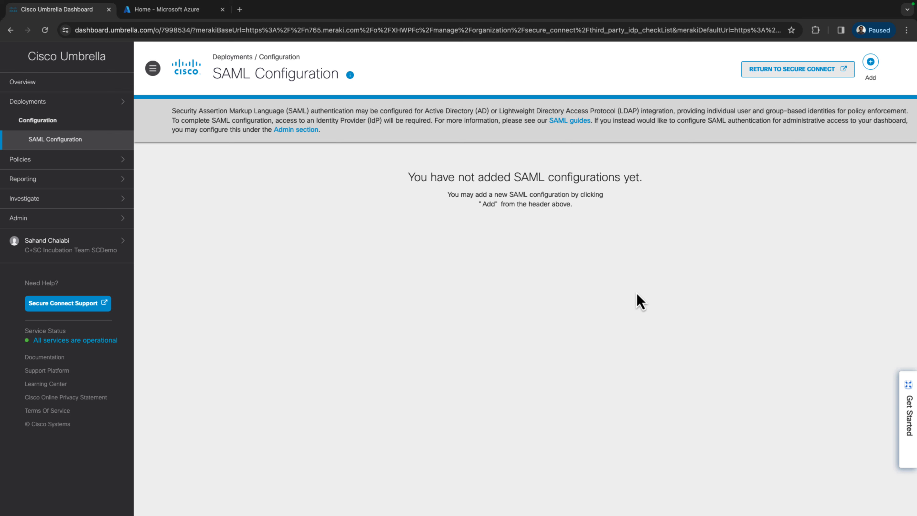
Step: Add a SAML configuration with Azure as identity provider, download the Umbrella metadata file for XML upload, and advance to the configure stage
click(871, 64)
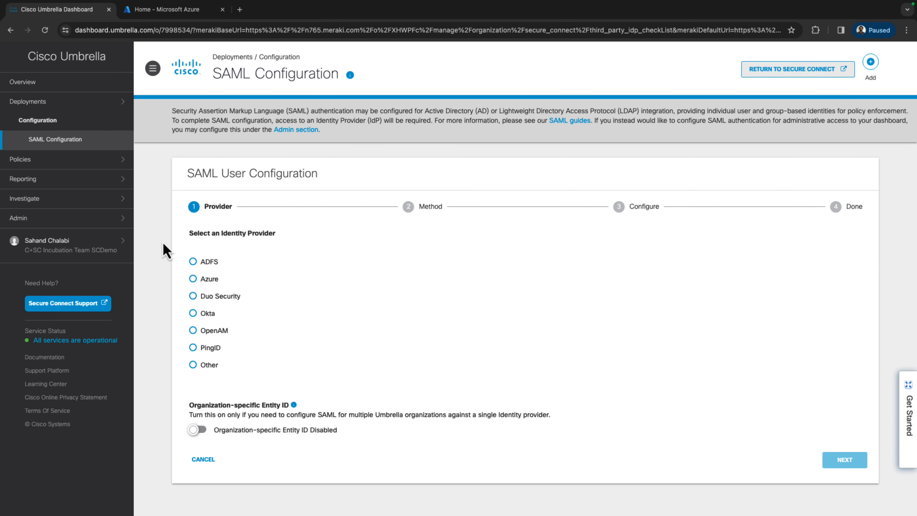
click(193, 279)
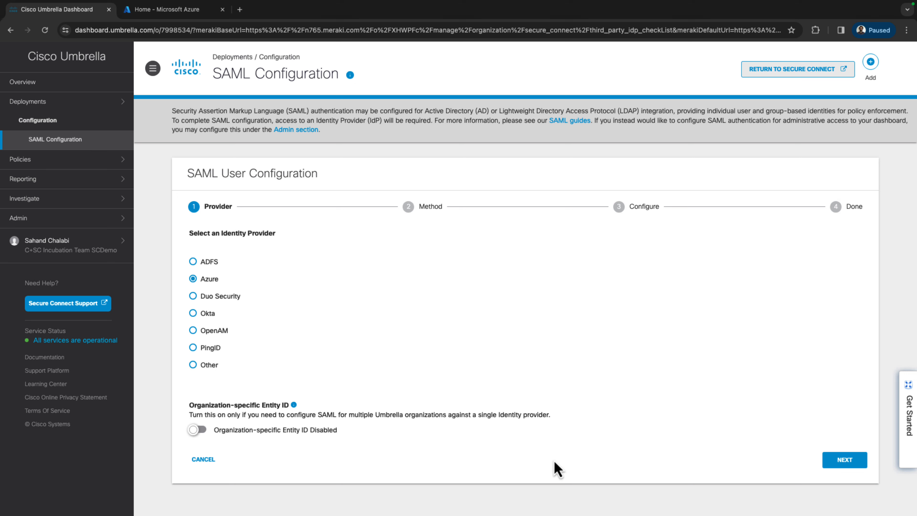
click(845, 461)
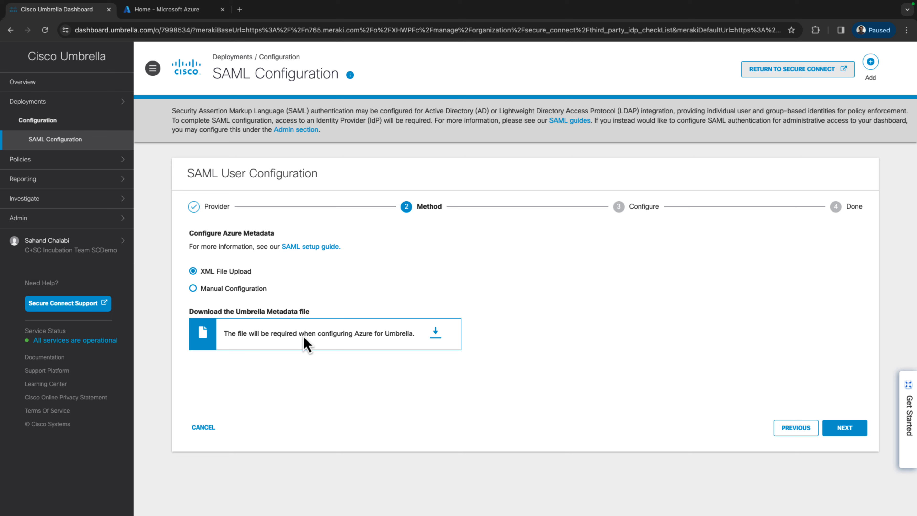
click(437, 336)
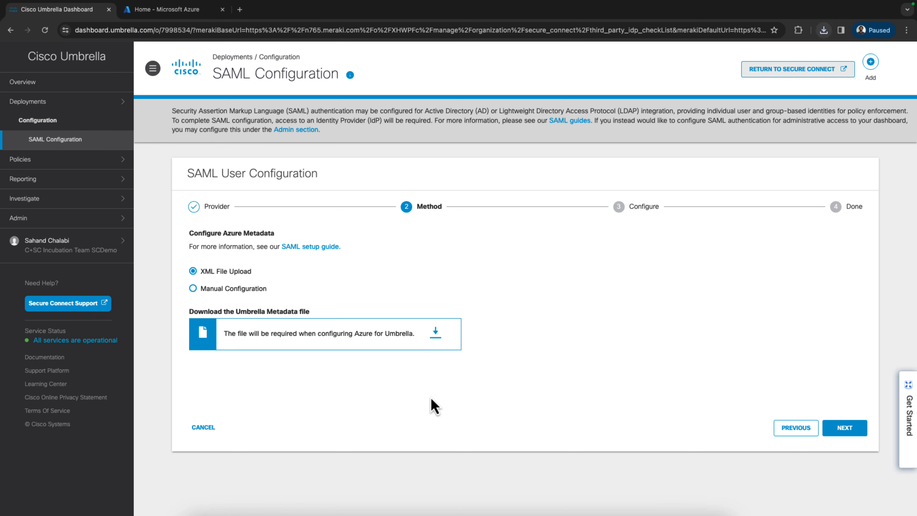
click(853, 434)
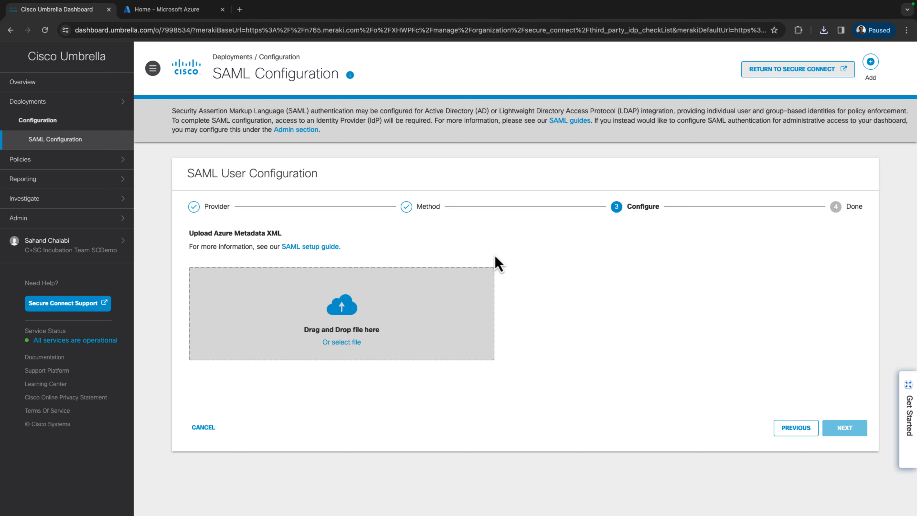
Step: Switch to Microsoft Azure and create a non-gallery enterprise application named Secure Connect SAML in Microsoft Entra ID
key(ctrl+Tab)
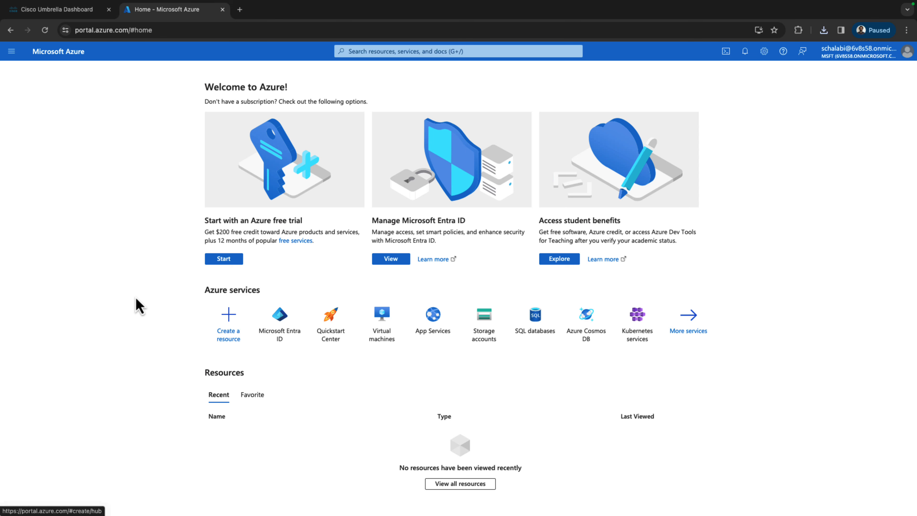
click(283, 319)
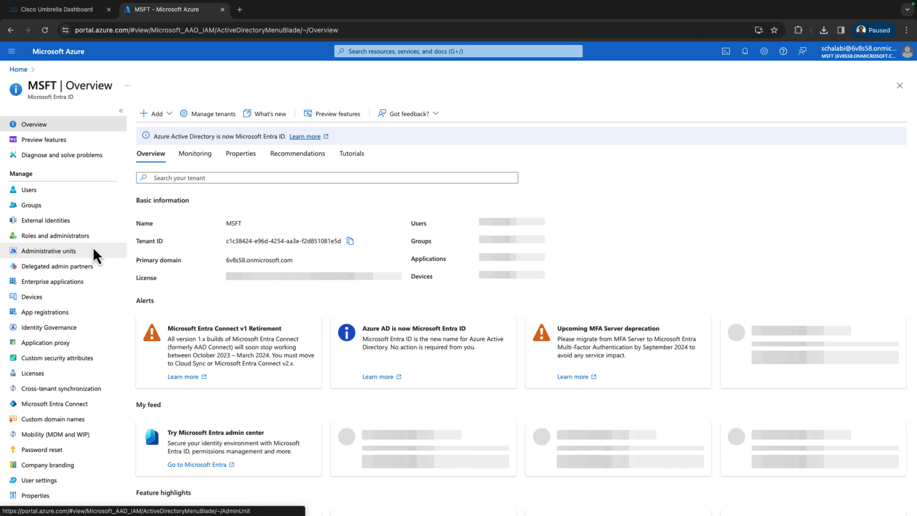
click(53, 282)
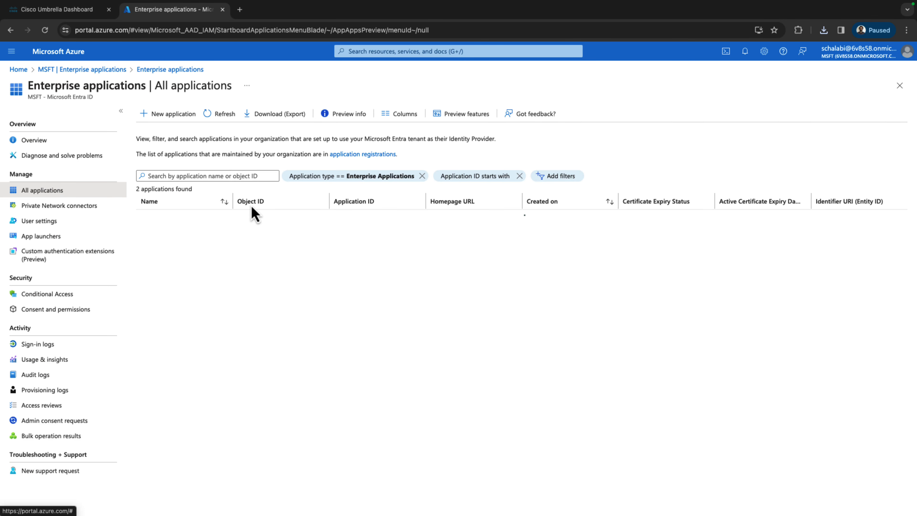
click(173, 117)
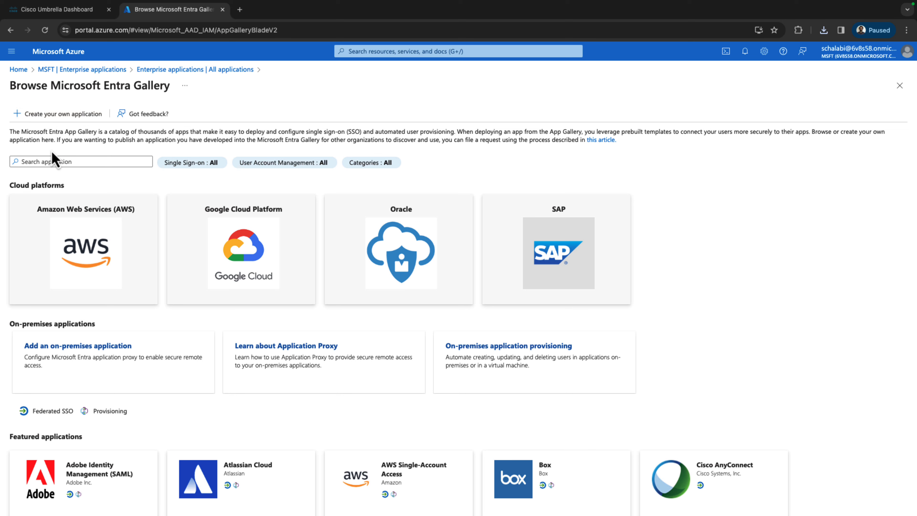
click(54, 115)
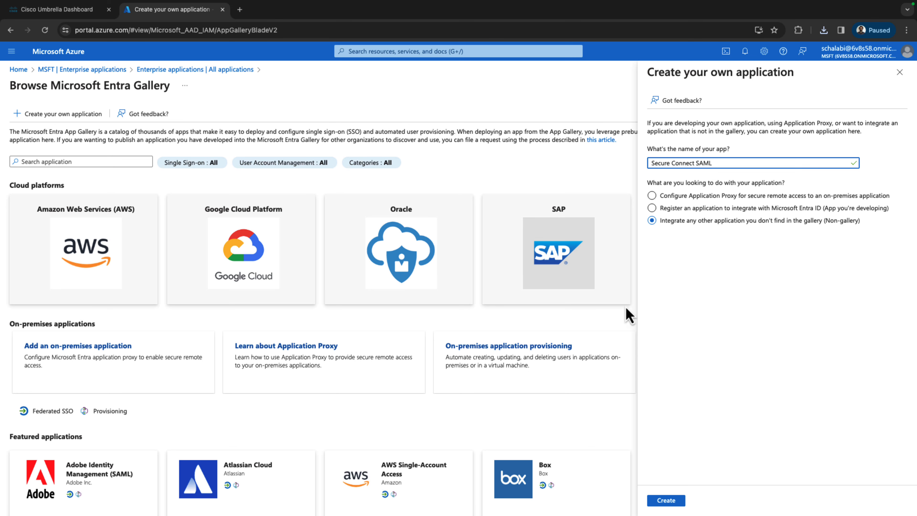
click(667, 500)
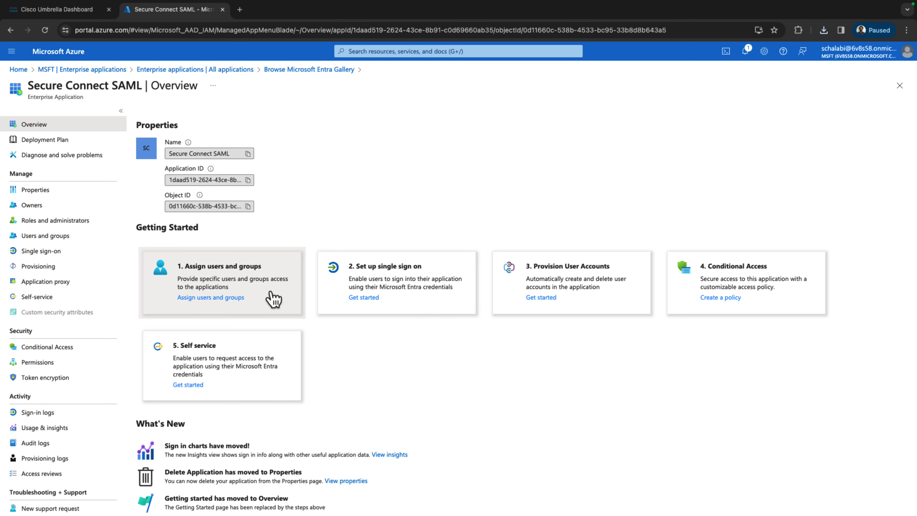
Step: Assign the [ALL USERS] group to the Secure Connect SAML application
click(220, 298)
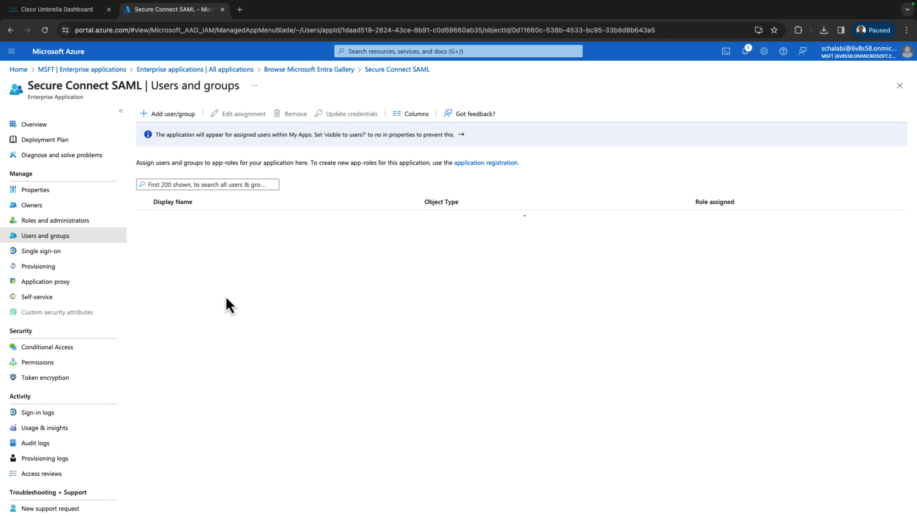
click(175, 115)
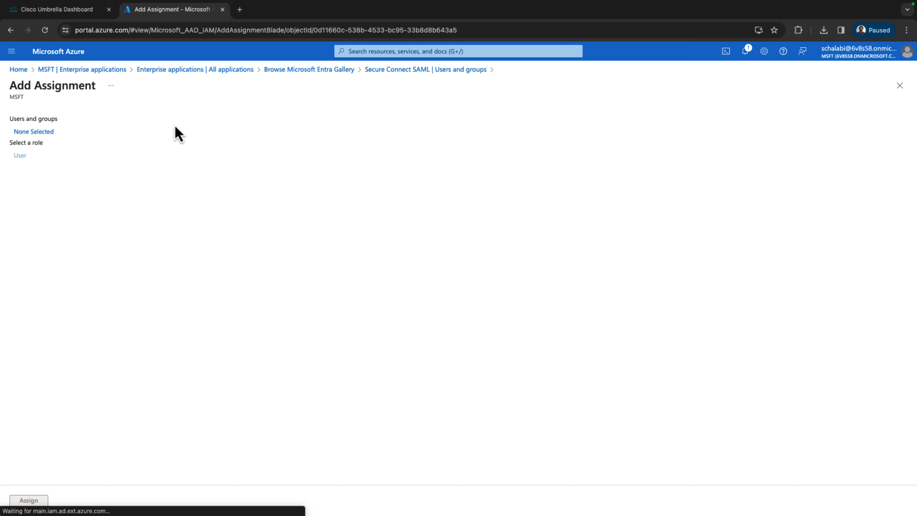
click(37, 132)
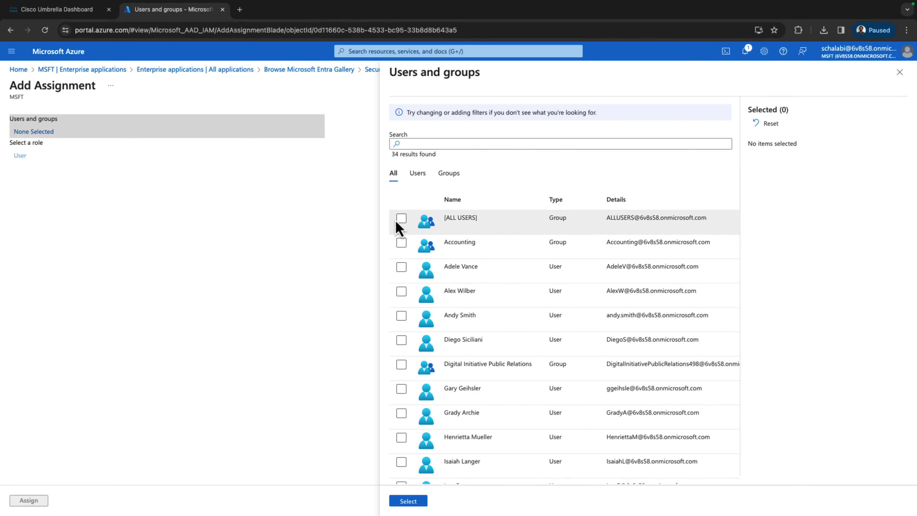
click(401, 219)
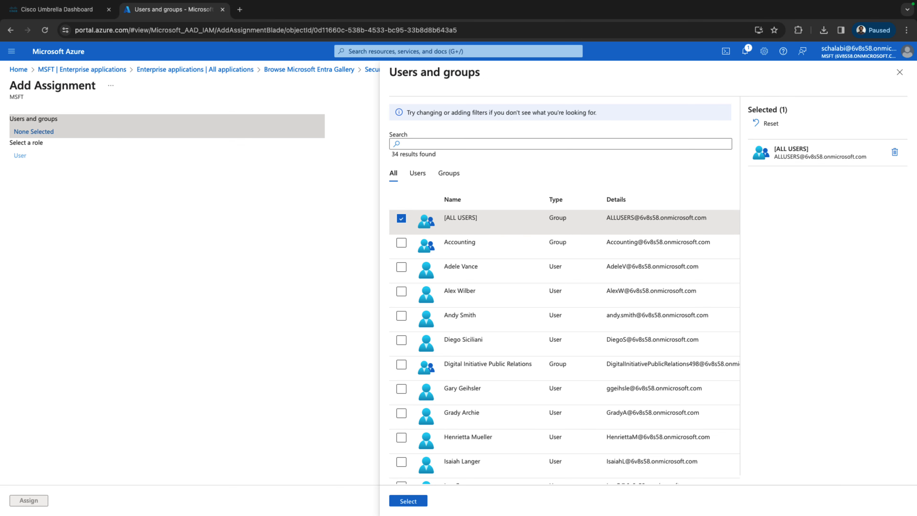
click(407, 501)
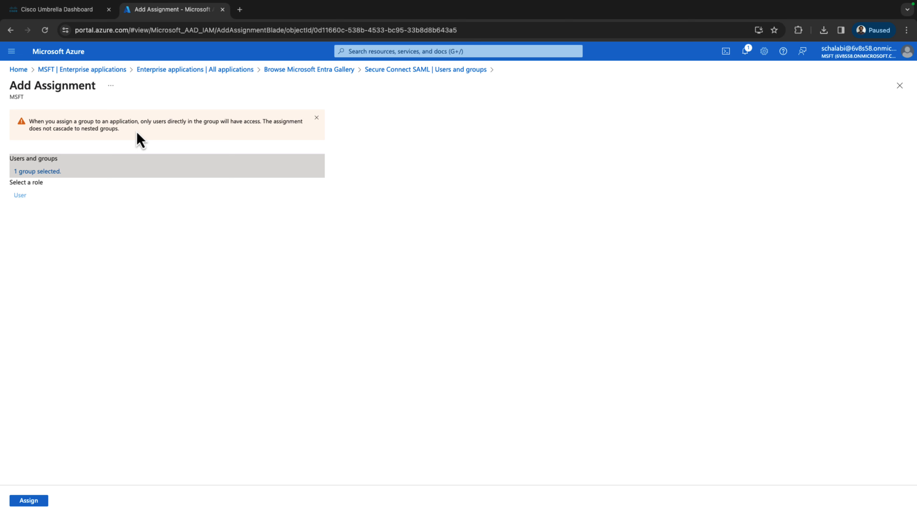
click(38, 501)
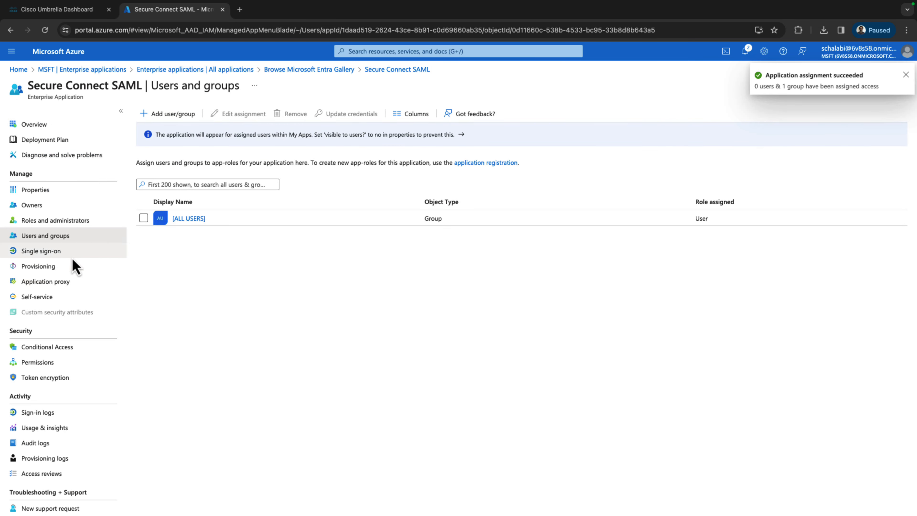
Step: Set up SAML single sign-on for the application by uploading Cisco_Umbrella_SP_Metadata (1).xml and saving the basic SAML configuration
click(29, 255)
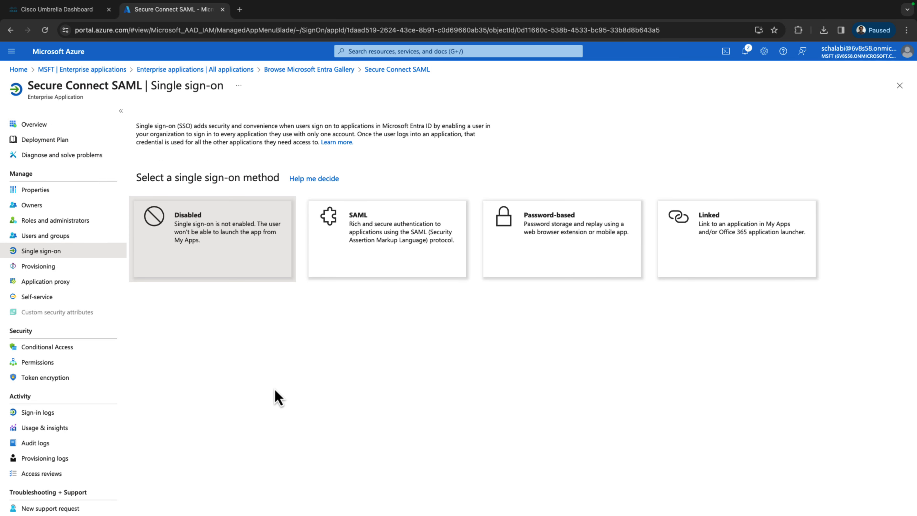
click(372, 240)
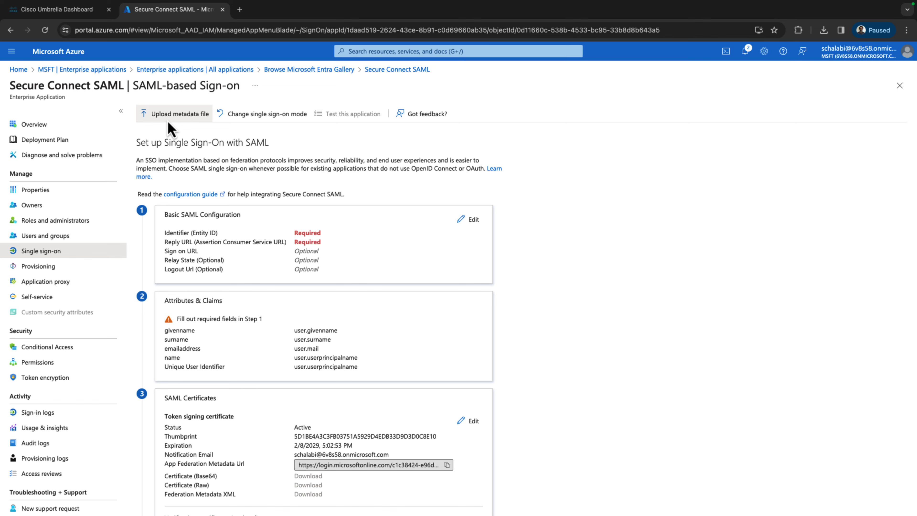
click(169, 115)
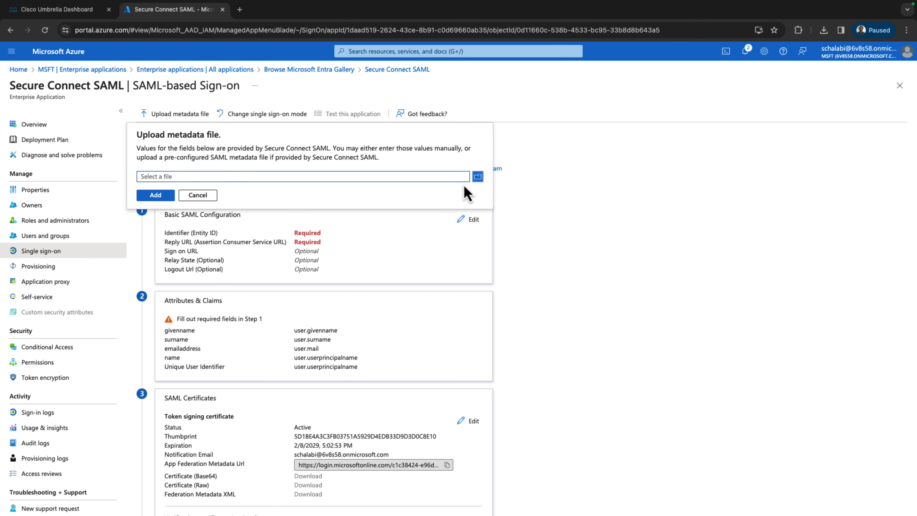
click(478, 177)
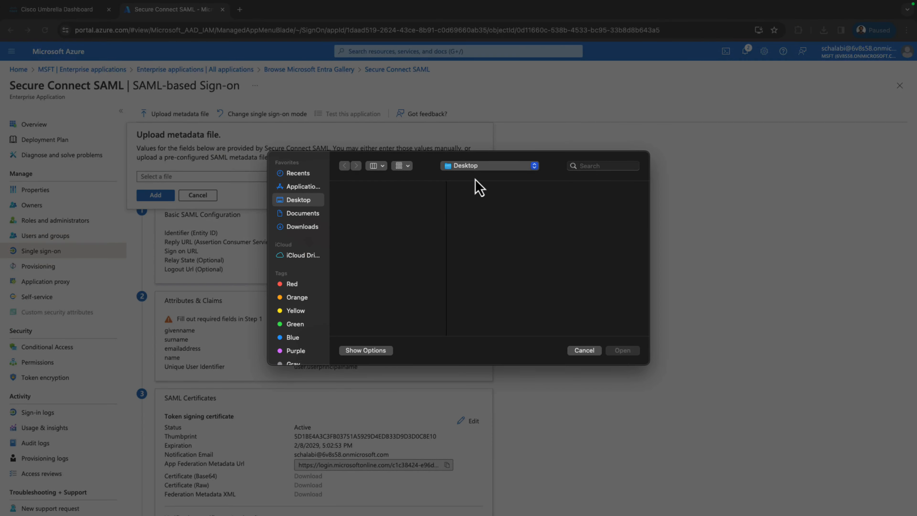
click(302, 228)
double_click(379, 202)
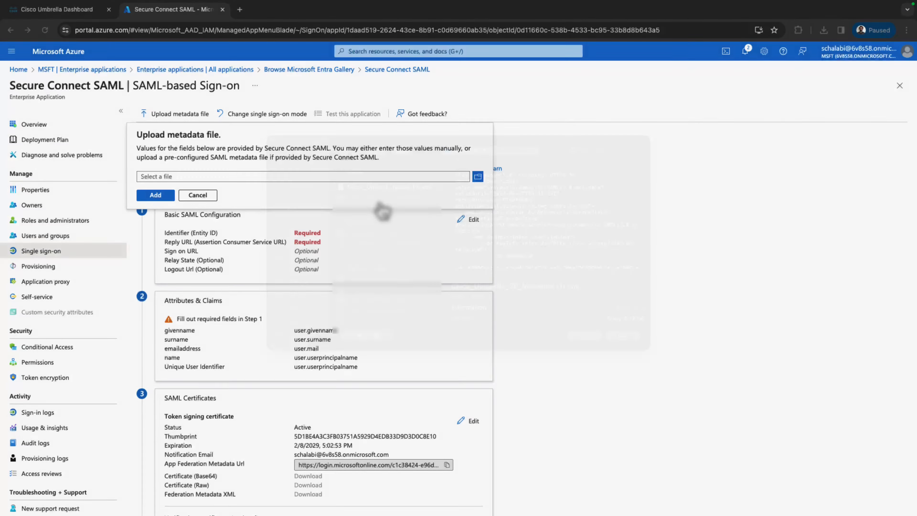
click(156, 195)
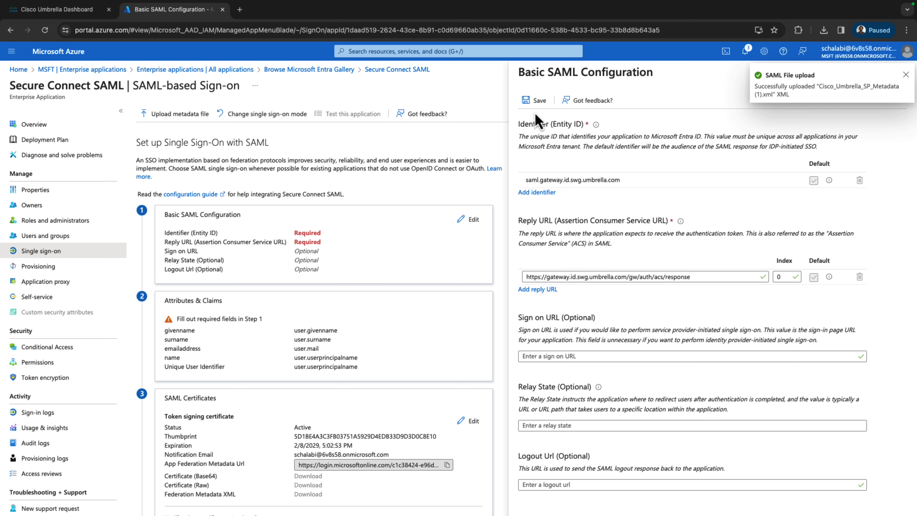
click(535, 101)
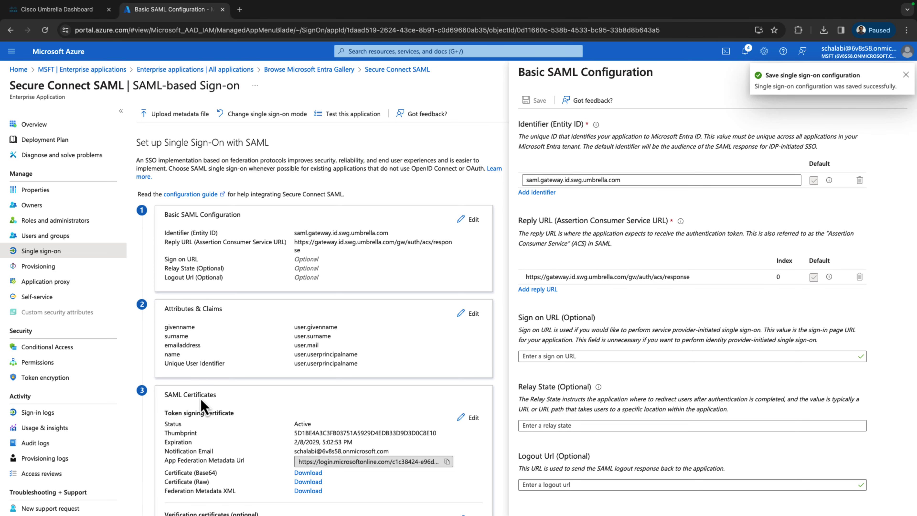
Step: Download the Federation Metadata XML, upload Secure Connect SAML.xml in Cisco Umbrella, and save the configuration with daily re-authentication
scroll(227, 414, down, 2)
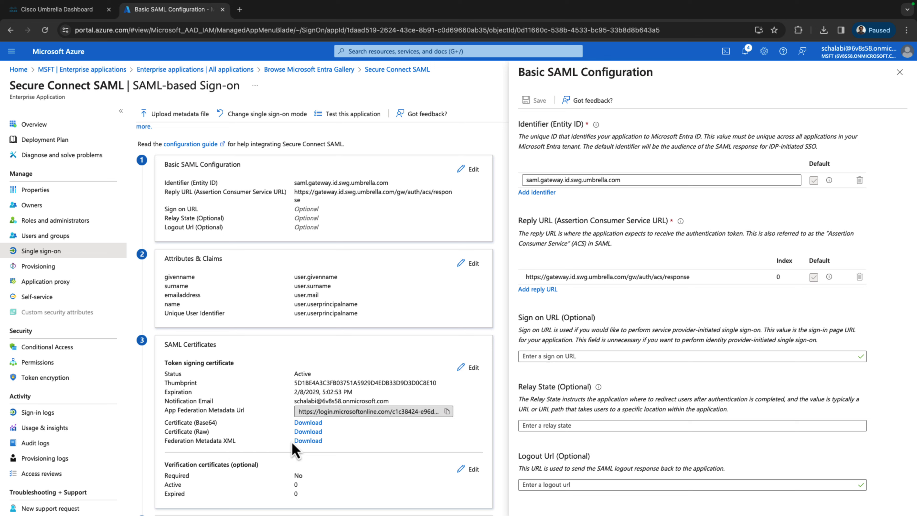
click(308, 440)
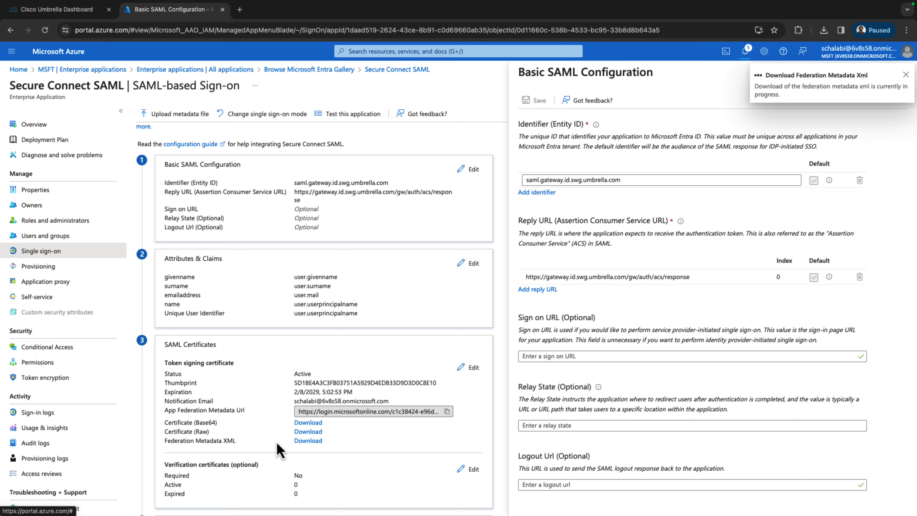
click(64, 10)
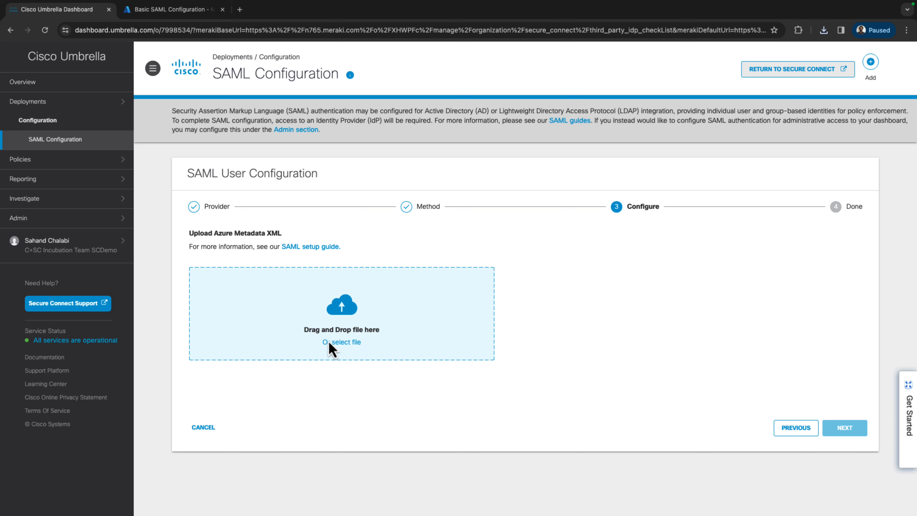
click(290, 346)
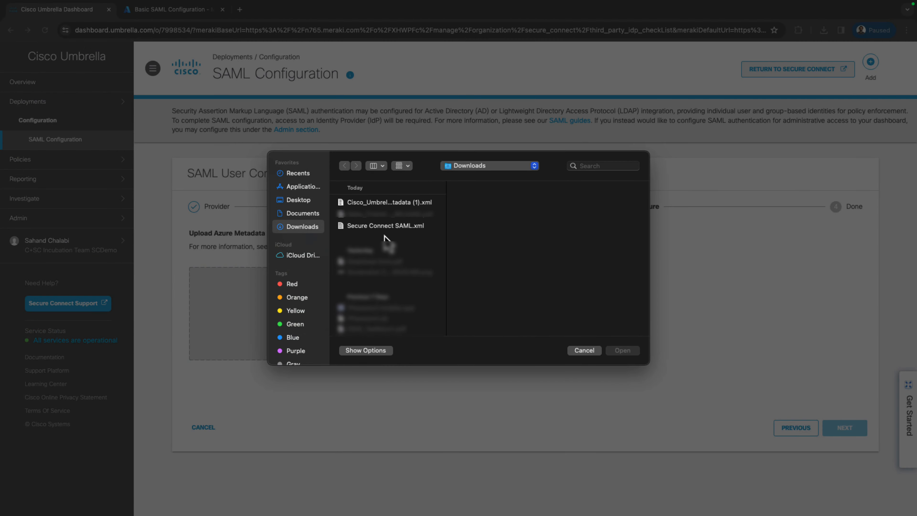
click(436, 227)
key(Return)
click(843, 427)
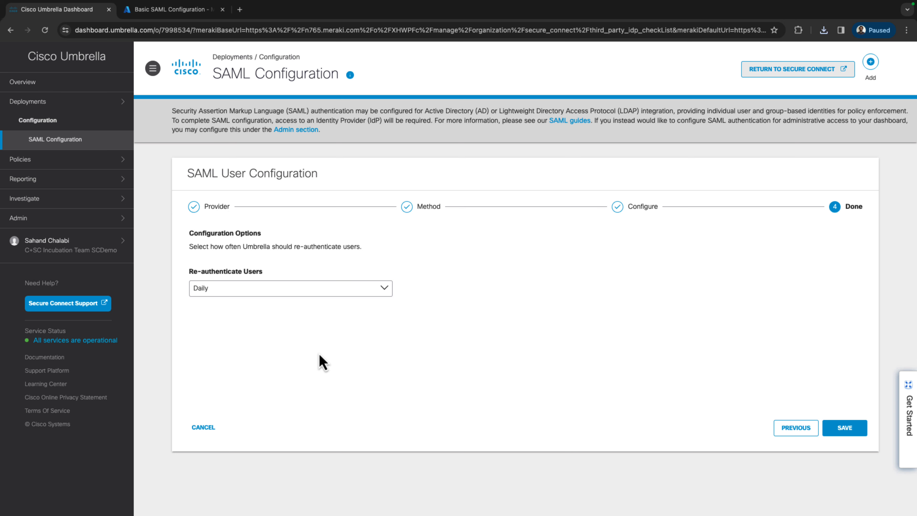
click(844, 430)
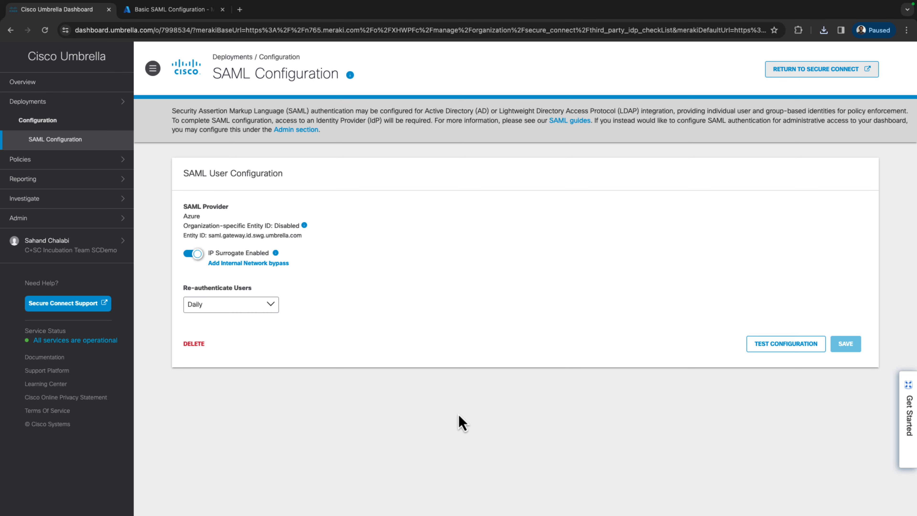
Step: Disable and save IP Surrogate for the SAML configuration, and test the configuration by signing in with the Azure tenant account
click(193, 254)
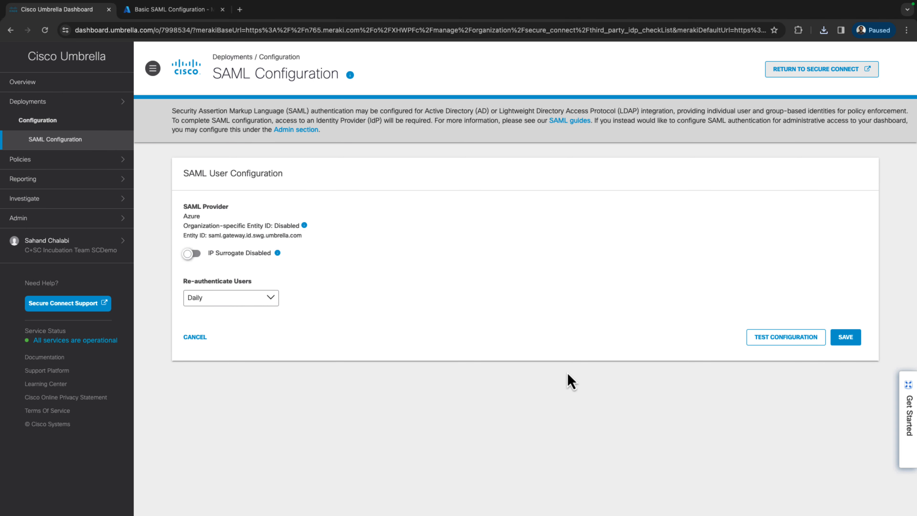
click(843, 338)
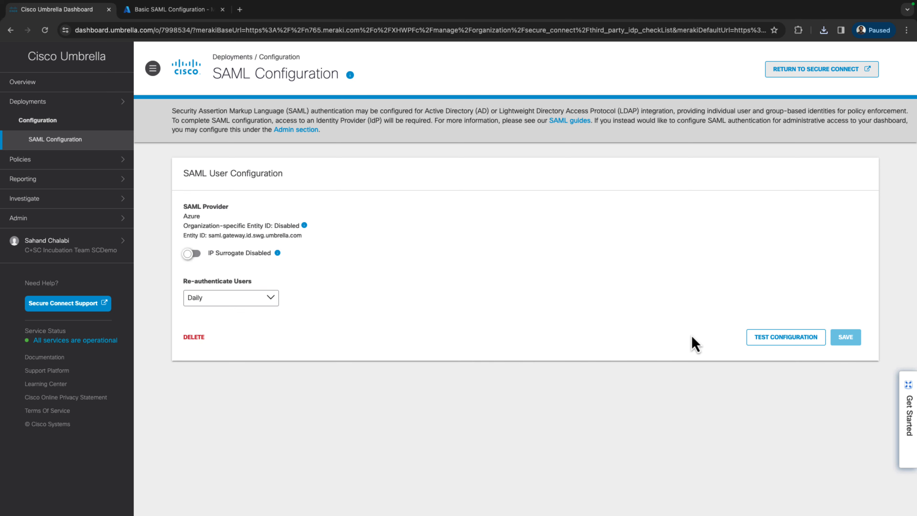
click(771, 342)
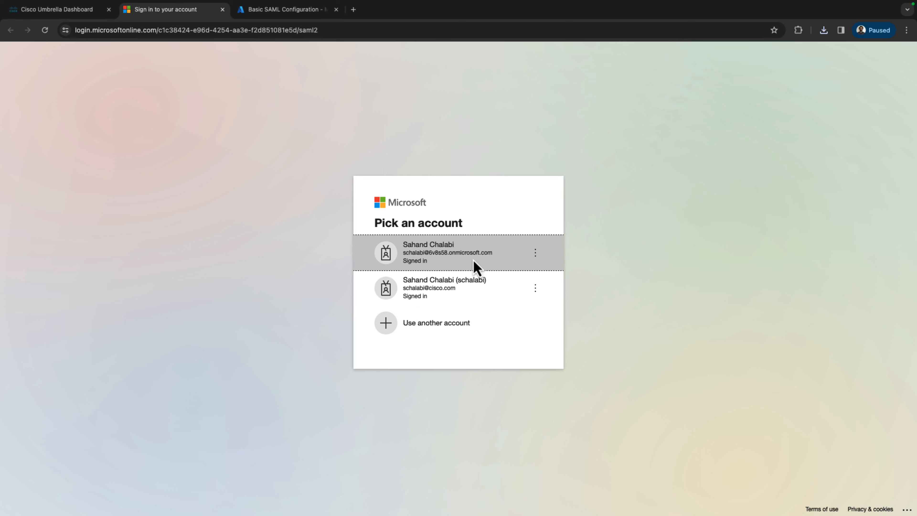
click(473, 258)
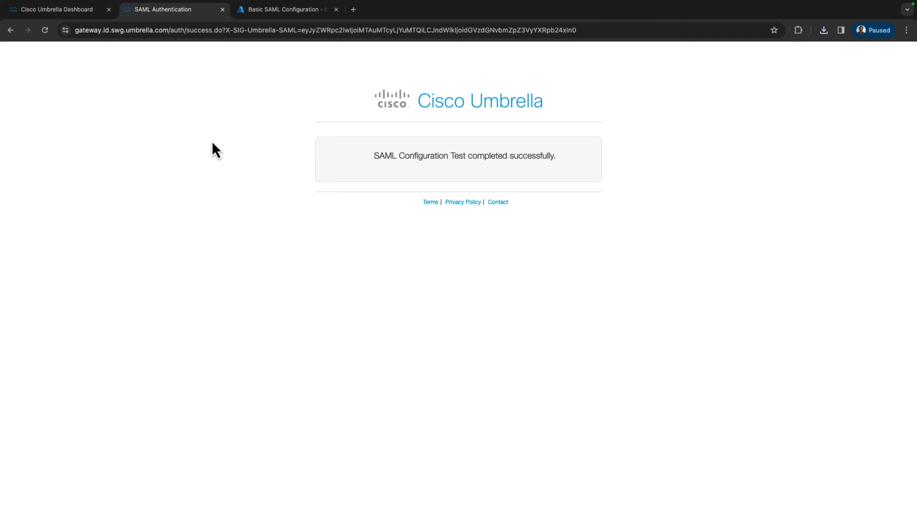
click(223, 9)
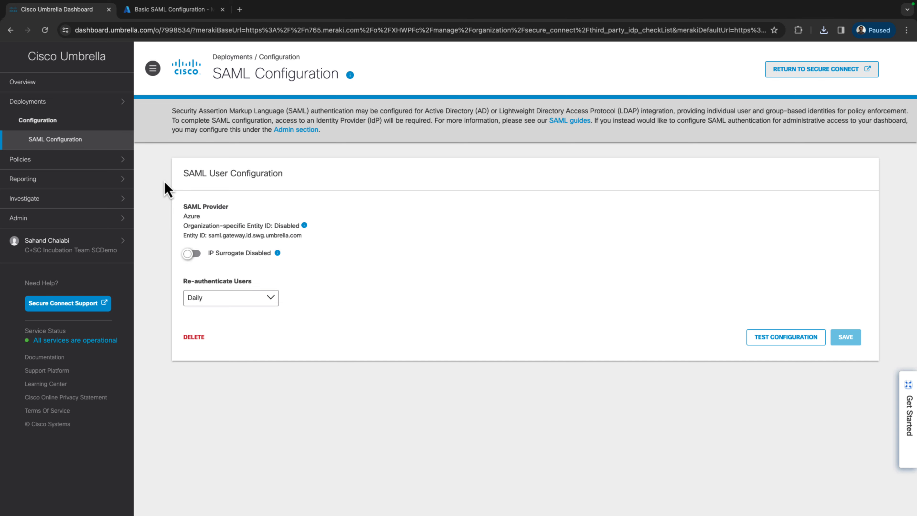
Step: Switch to the Azure portal, refresh the enterprise applications list, and search the Microsoft Entra Gallery for "cisco user management"
click(159, 11)
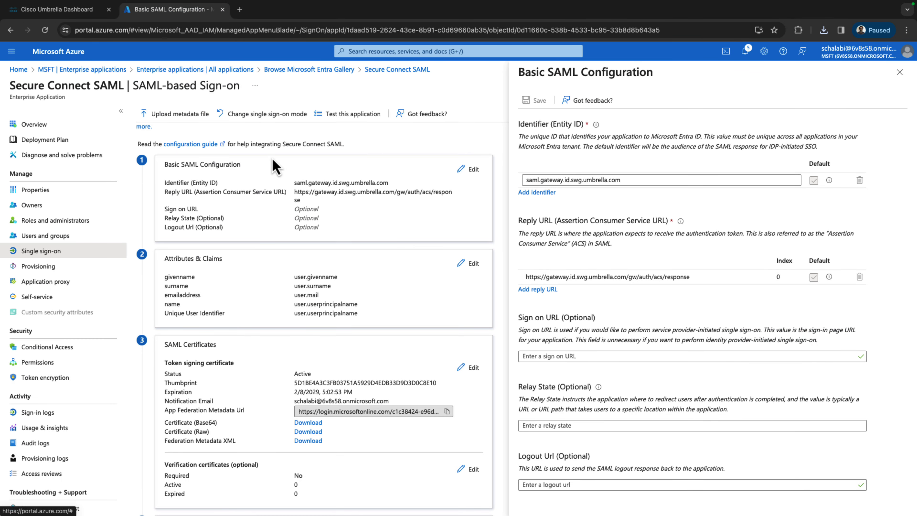
click(248, 72)
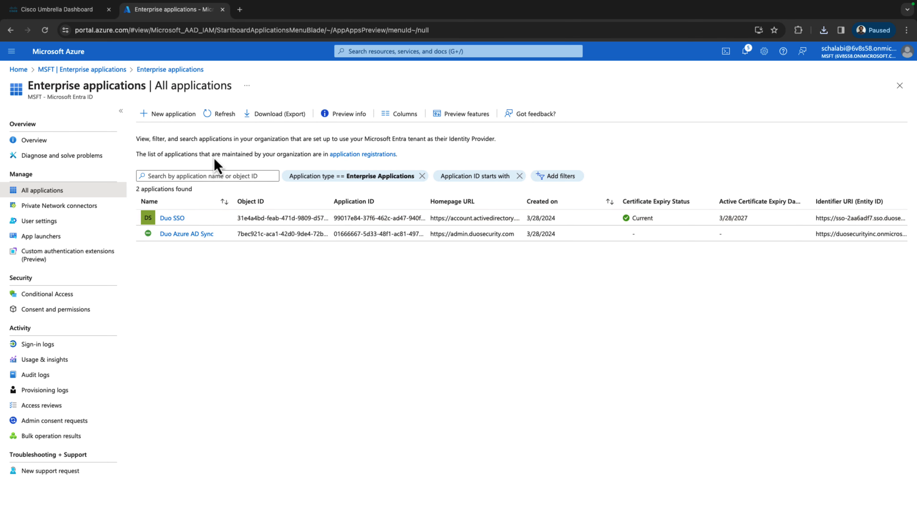
click(45, 30)
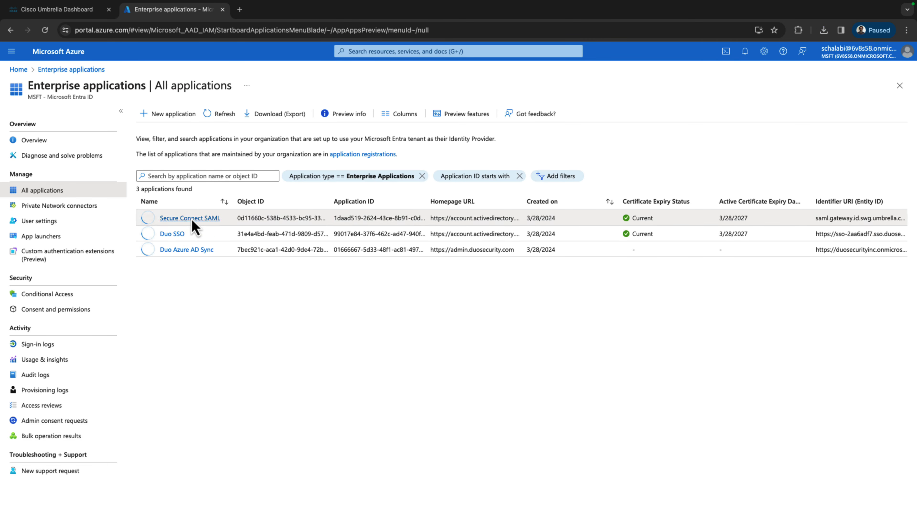
click(175, 116)
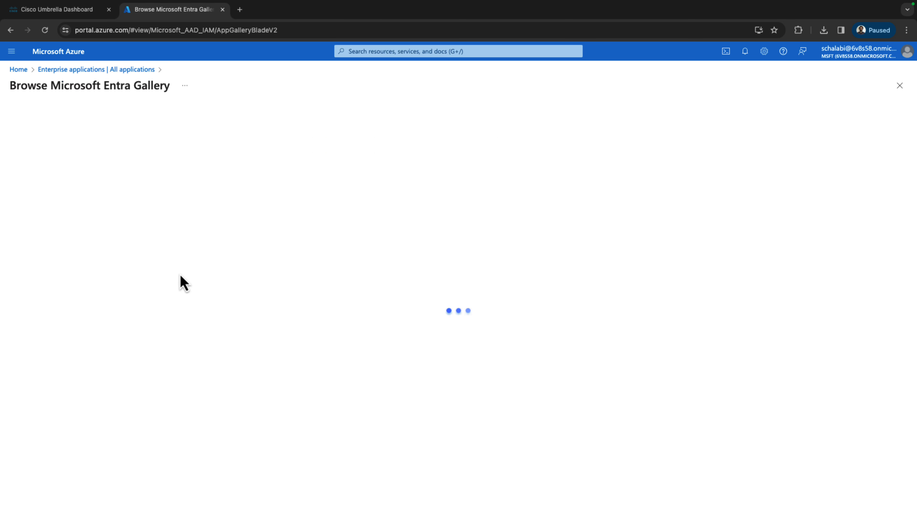
click(72, 165)
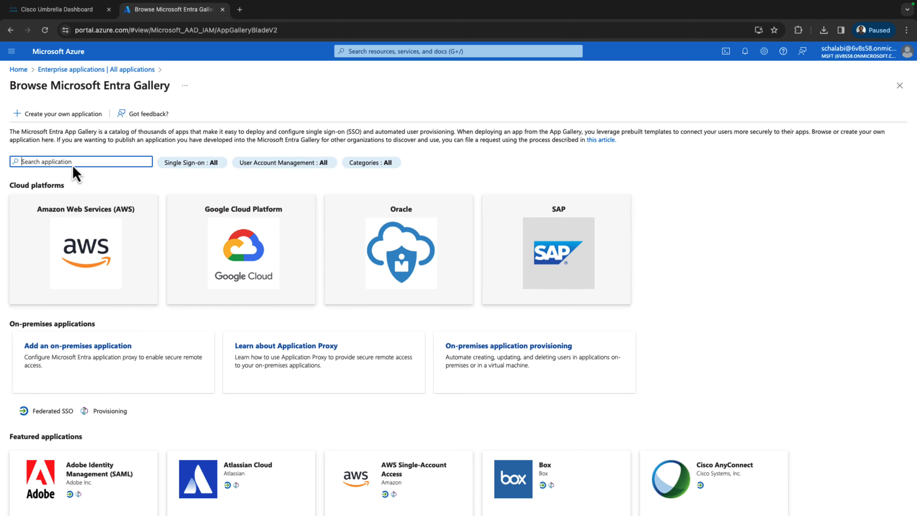
text(cisco user mana)
text(gement)
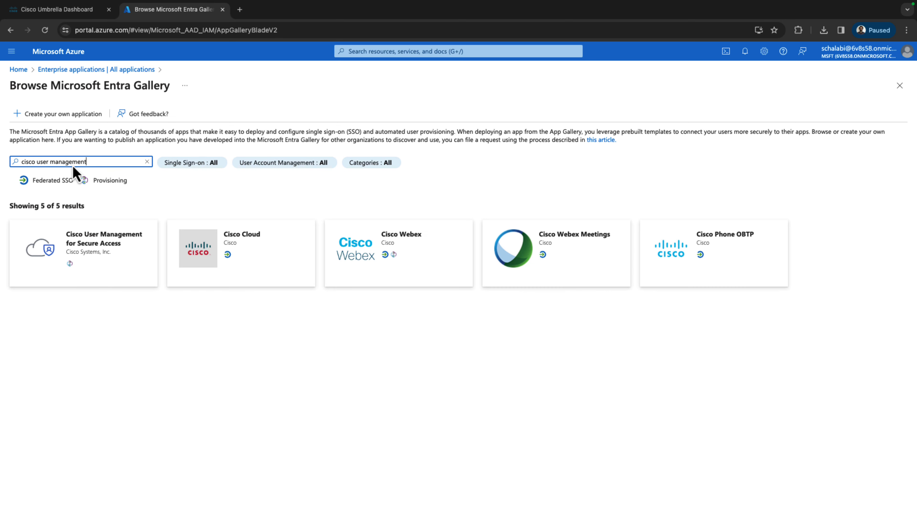
Step: Create an application named Secure Connect SCIM from the Cisco User Management for Secure Access gallery template
click(82, 254)
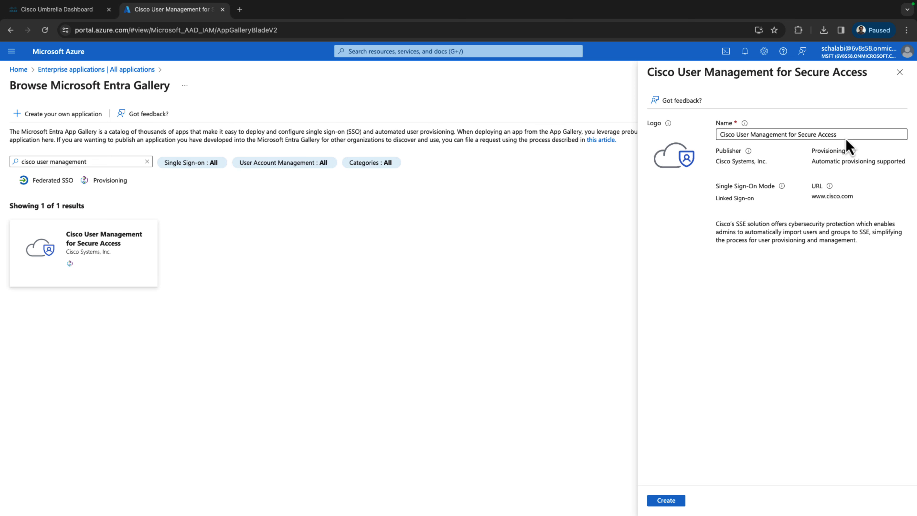
click(847, 139)
key(ctrl+a)
text(S)
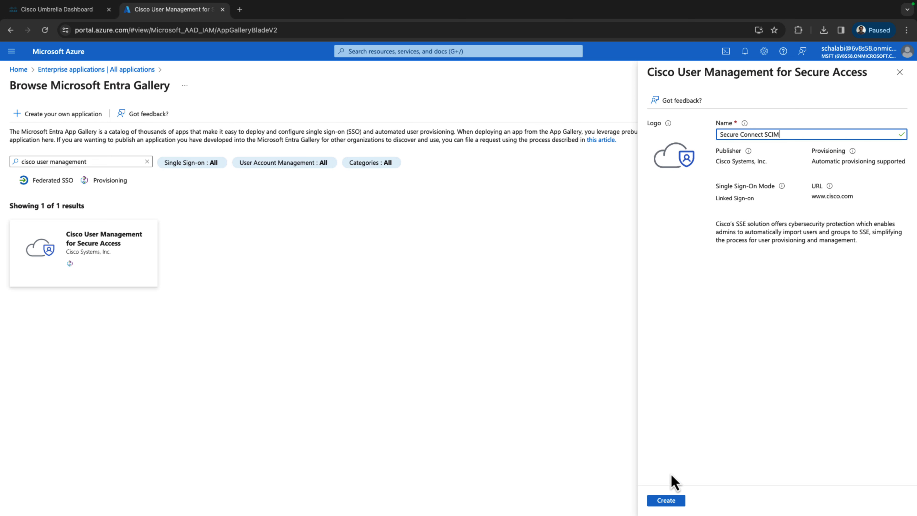
click(666, 500)
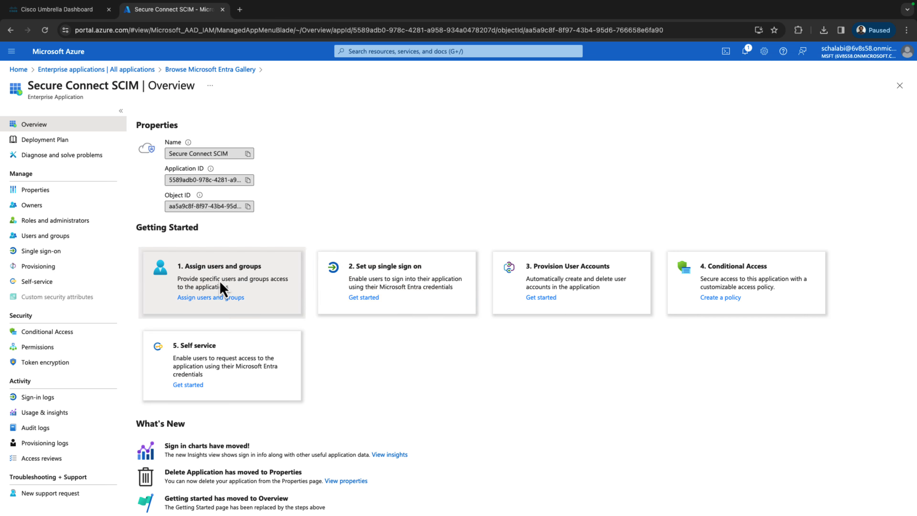
Step: Assign the [ALL USERS] group to the Secure Connect SCIM application
click(211, 298)
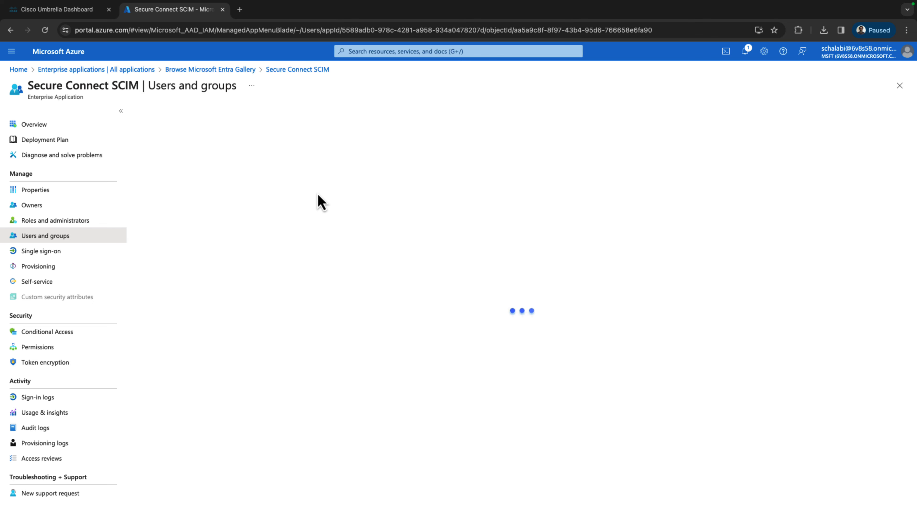
click(141, 113)
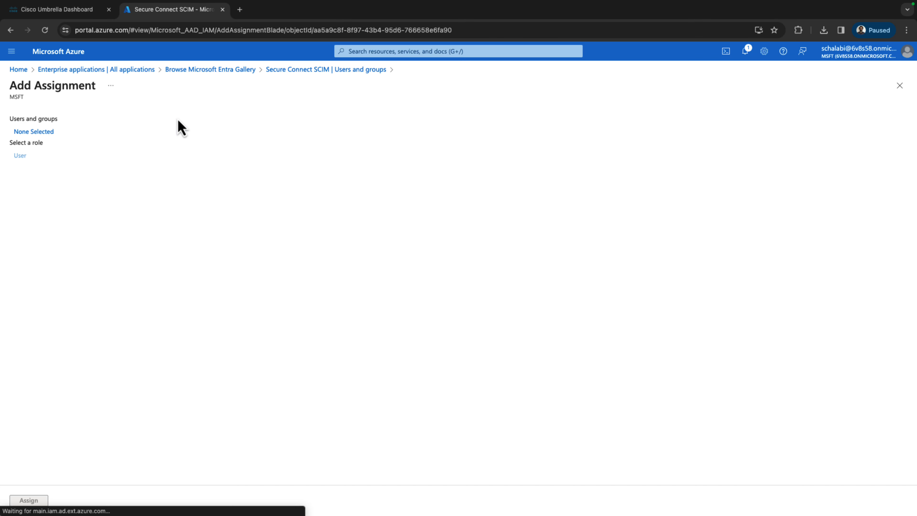
click(39, 132)
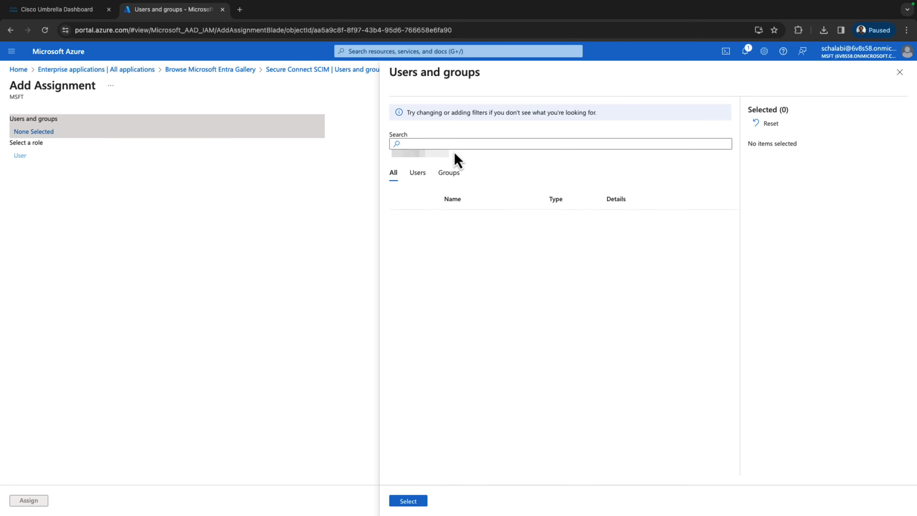
click(401, 218)
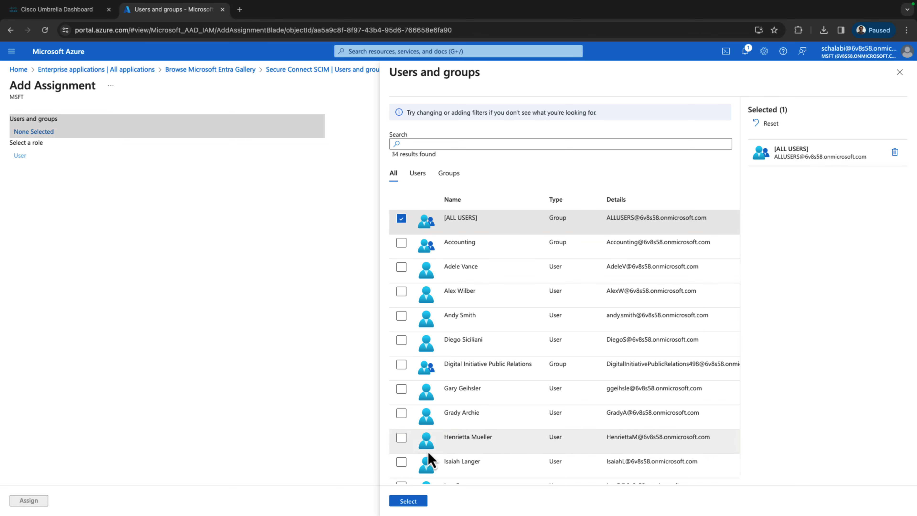
click(411, 505)
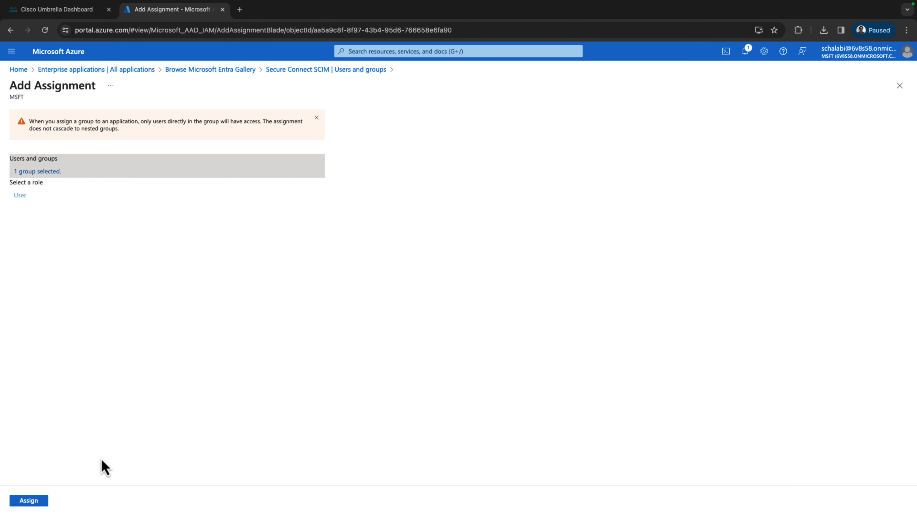
click(21, 504)
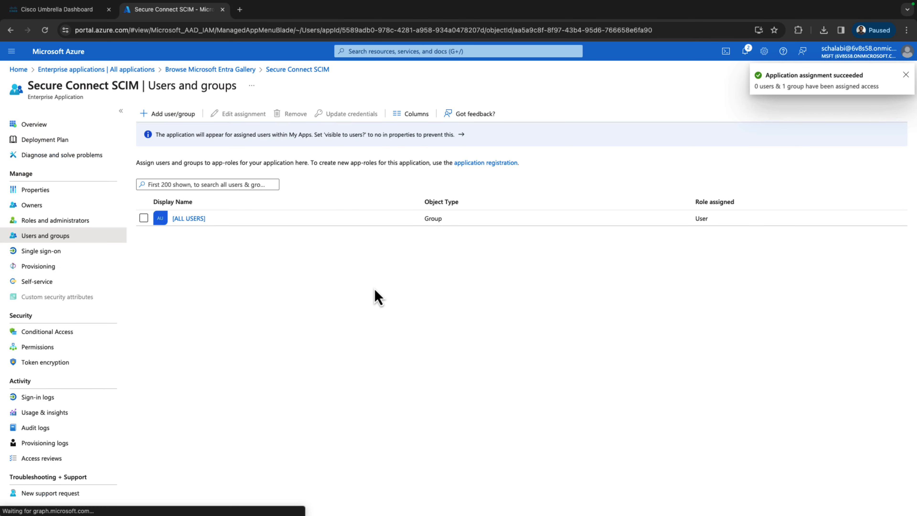
Step: Start the provisioning setup for Secure Connect SCIM and set the provisioning mode to Automatic
click(76, 268)
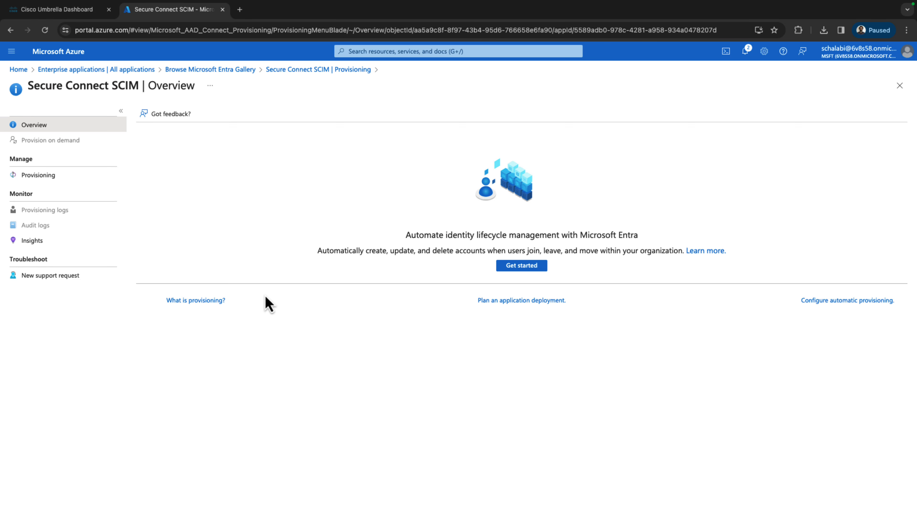
click(523, 265)
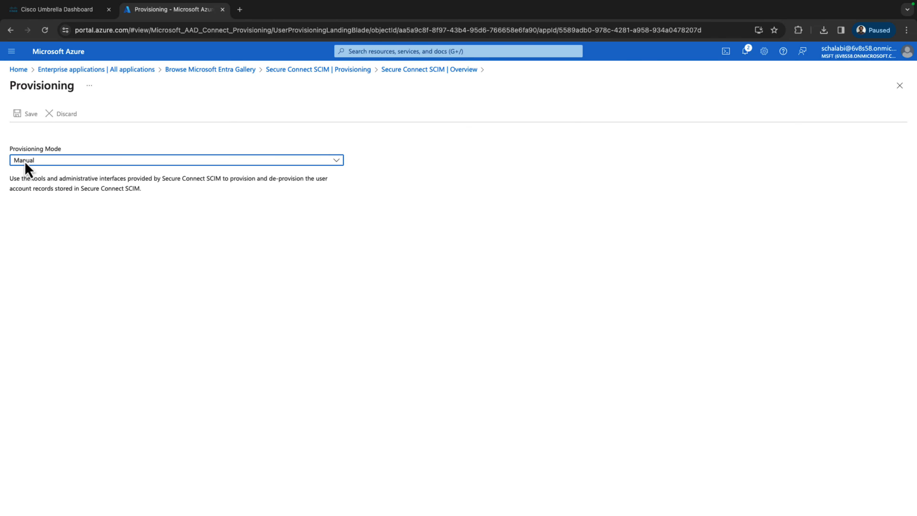
click(38, 161)
click(28, 190)
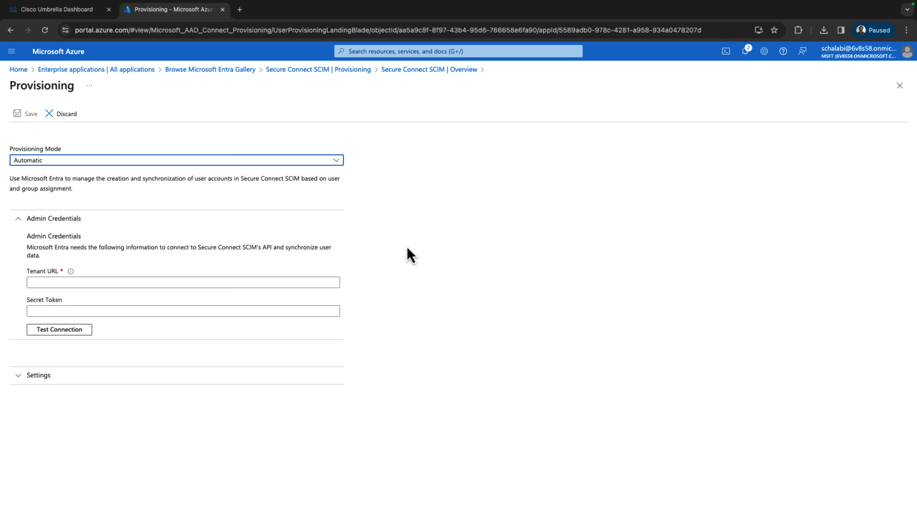
Step: Switch to Cisco Umbrella and open the API keys administration page
key(ctrl+shift+Tab)
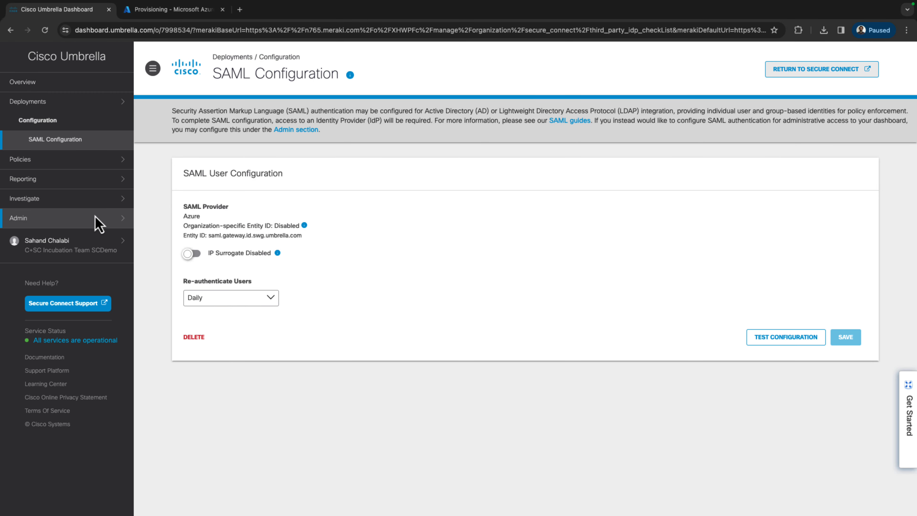
click(16, 219)
click(88, 355)
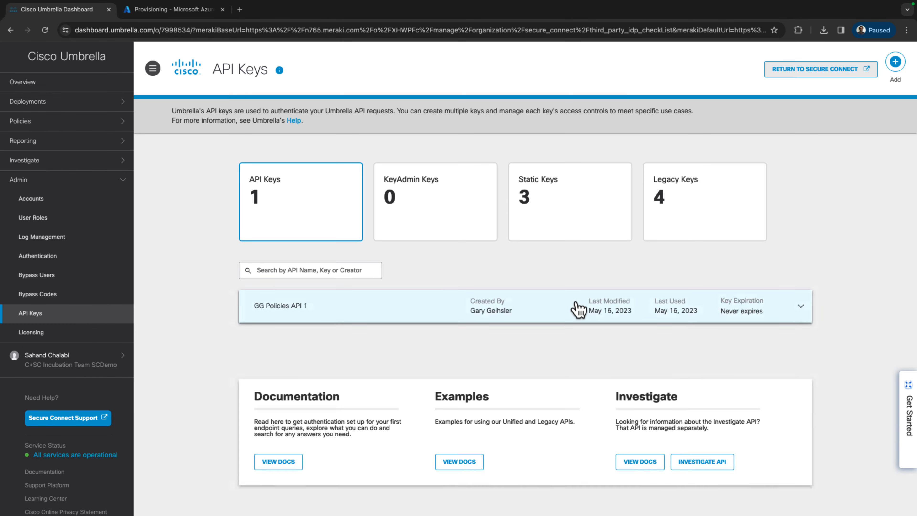
click(579, 307)
scroll(579, 307, down, 7)
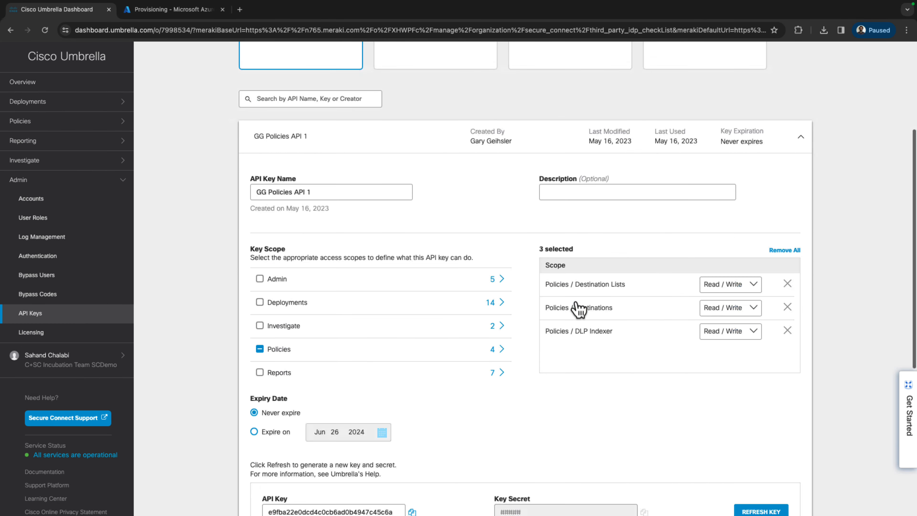
scroll(574, 255, up, 5)
click(552, 263)
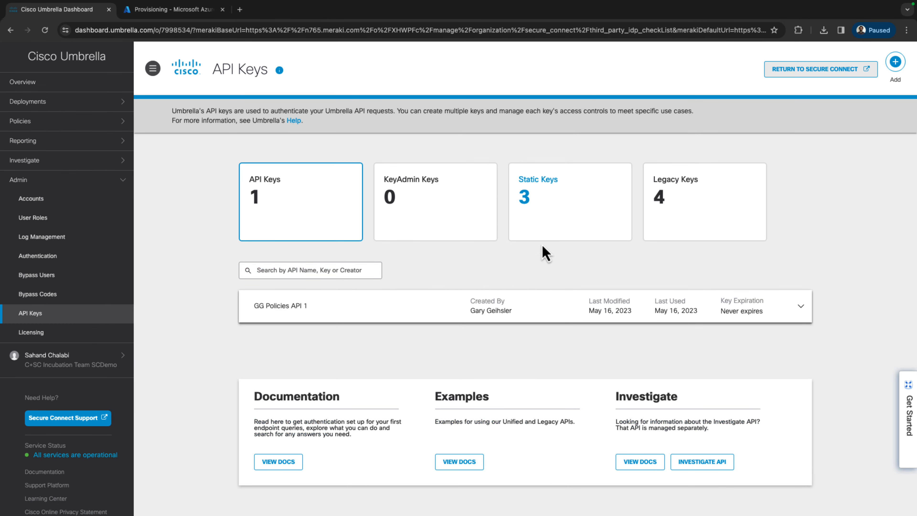
Step: Generate a static key token for Azure Active Directory Provisioning
click(569, 206)
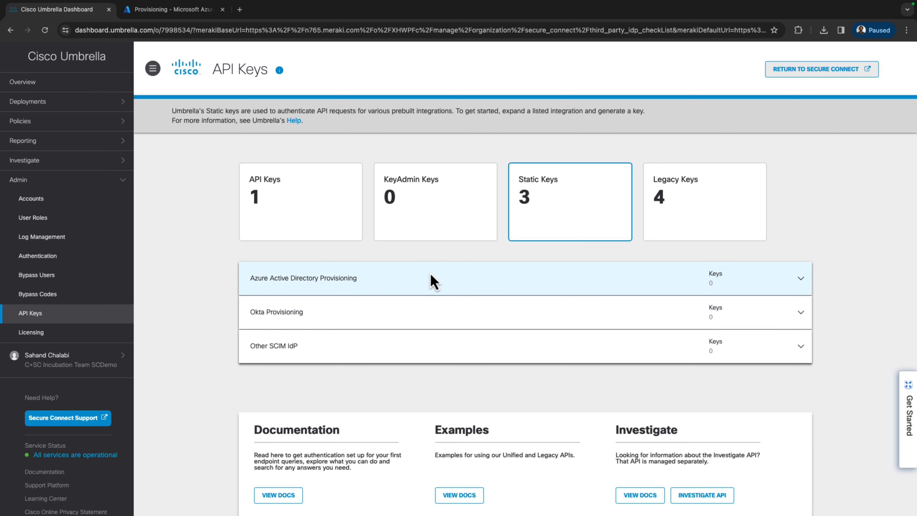
click(379, 286)
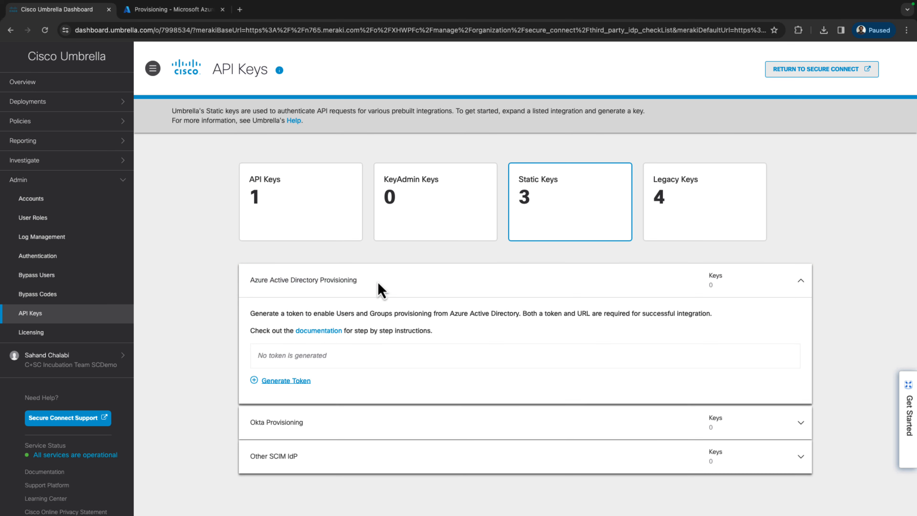
click(288, 383)
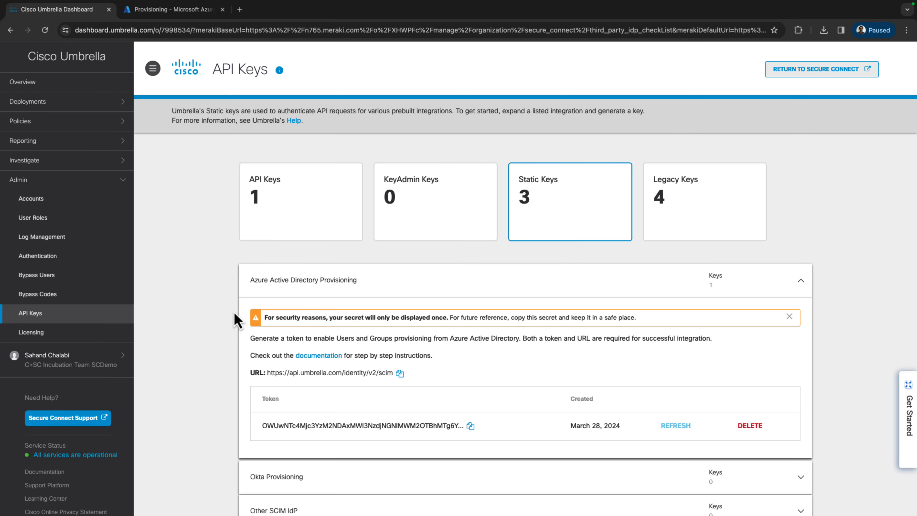
scroll(235, 318, down, 3)
click(399, 290)
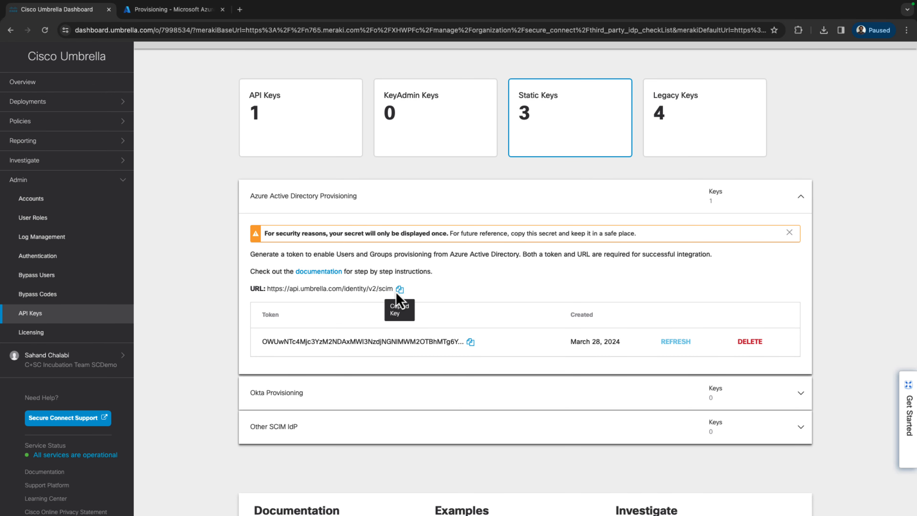
key(ctrl+Tab)
click(116, 282)
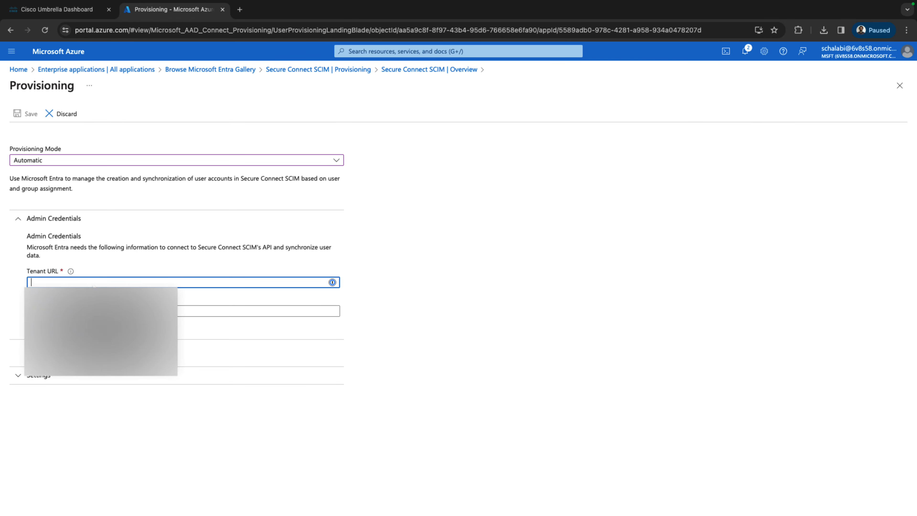
key(ctrl+v)
Step: Copy the generated Umbrella token into the Secret Token field in Azure and test the provisioning connection
key(ctrl+Tab)
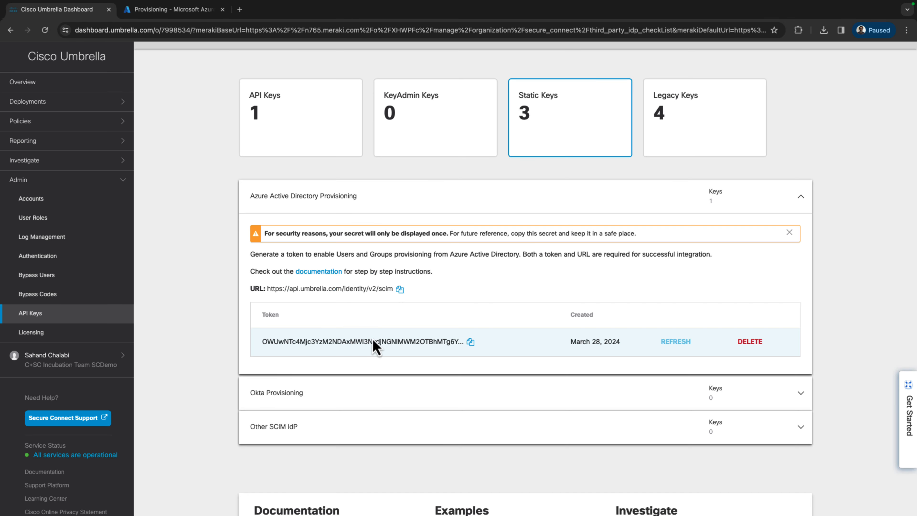
click(470, 342)
key(ctrl+Tab)
click(186, 312)
key(ctrl+v)
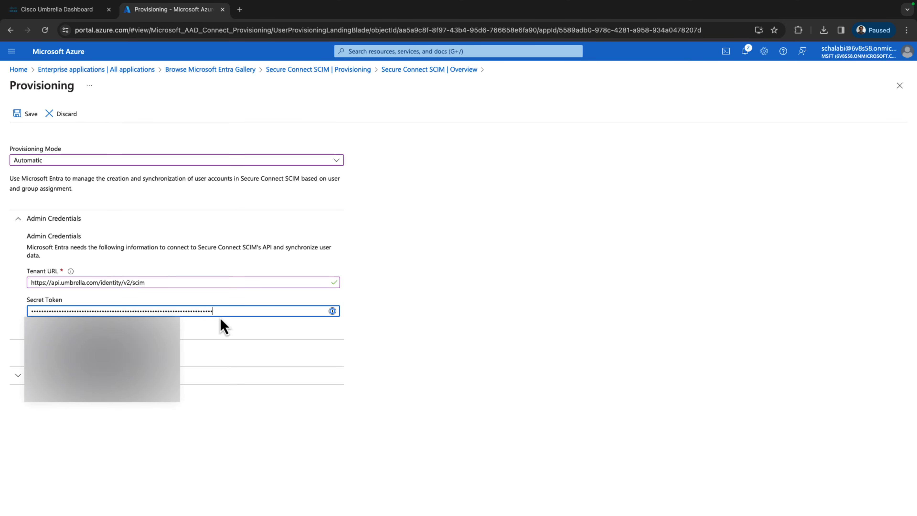
click(515, 321)
click(59, 329)
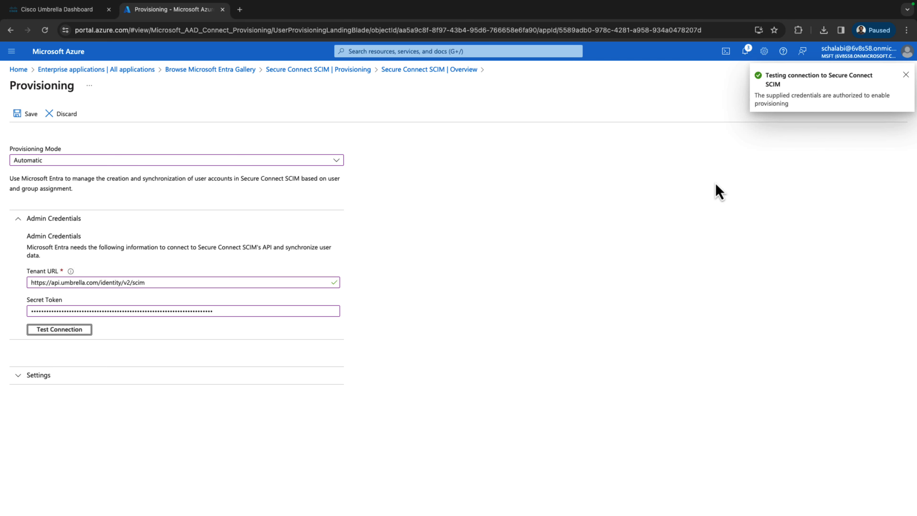
Step: Save the automatic provisioning settings and start provisioning for Secure Connect SCIM
click(16, 117)
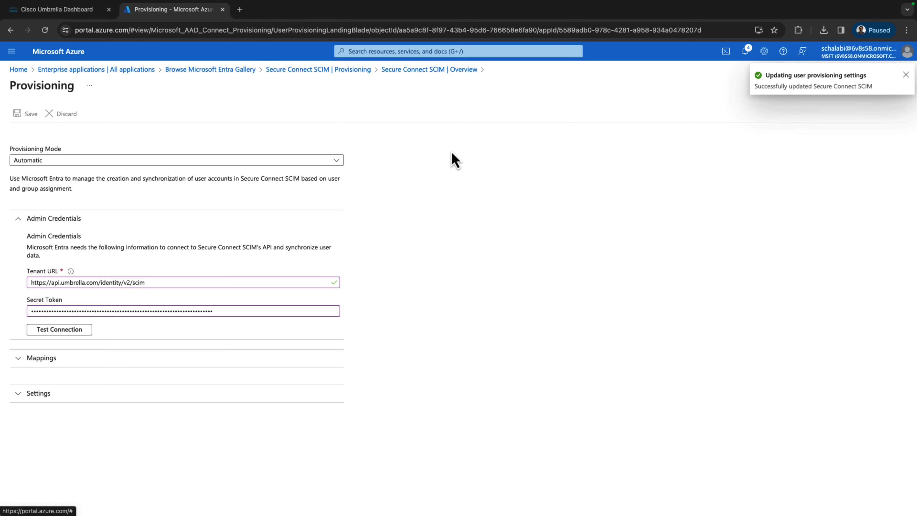
click(411, 71)
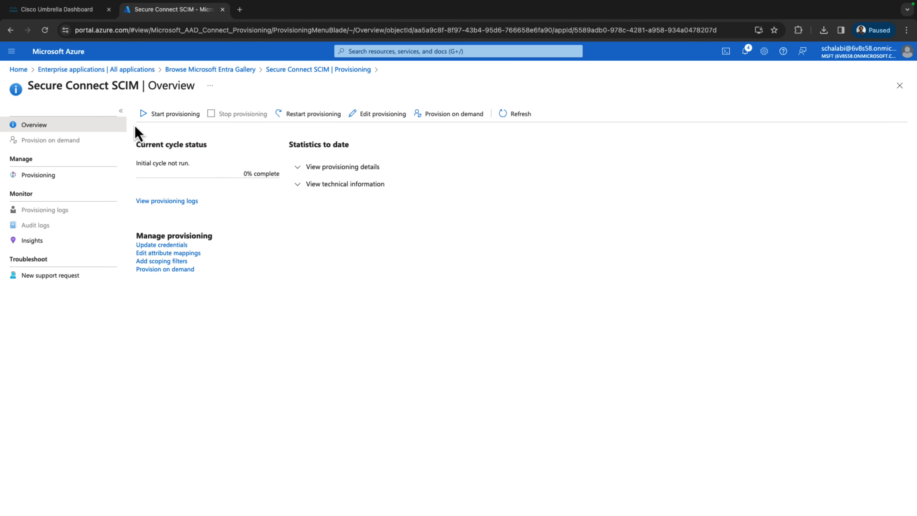
click(170, 114)
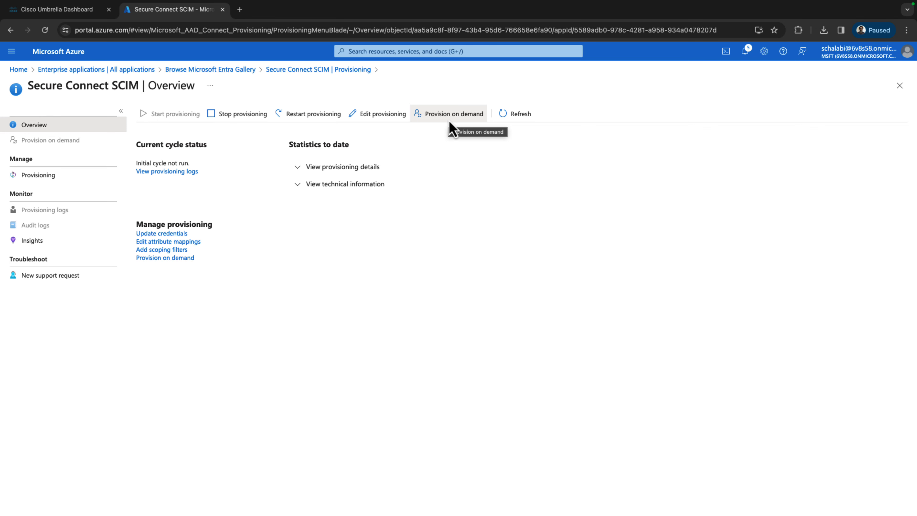
Step: Return to Secure Connect from Umbrella, complete the Sync Your ID Provider checklist, and review the users list
key(ctrl+Tab)
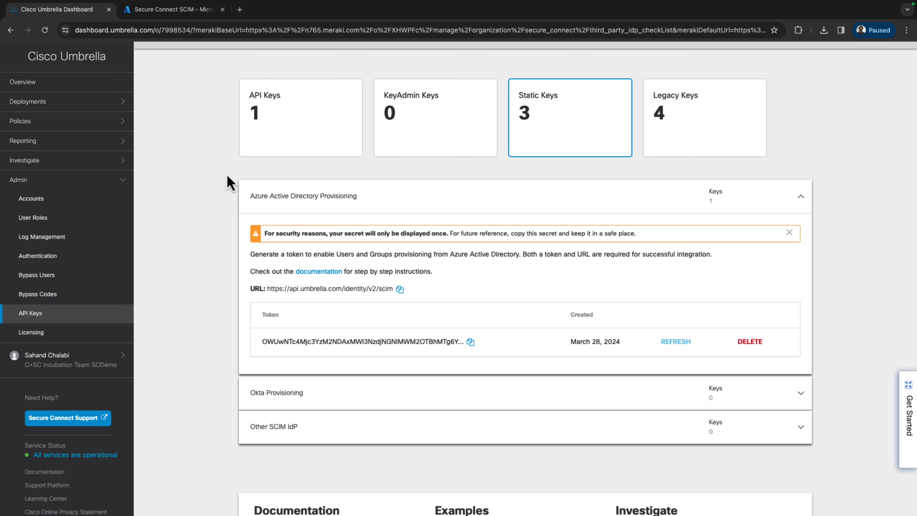
scroll(204, 231, up, 3)
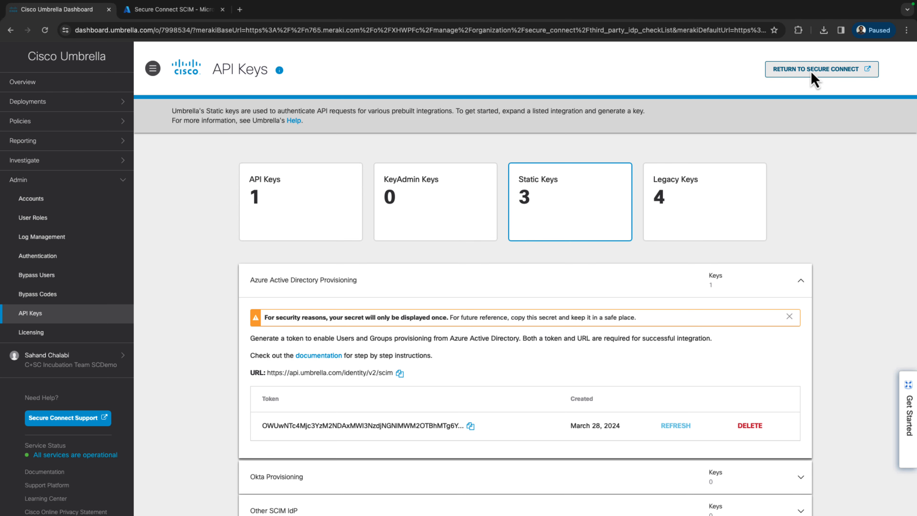
click(808, 76)
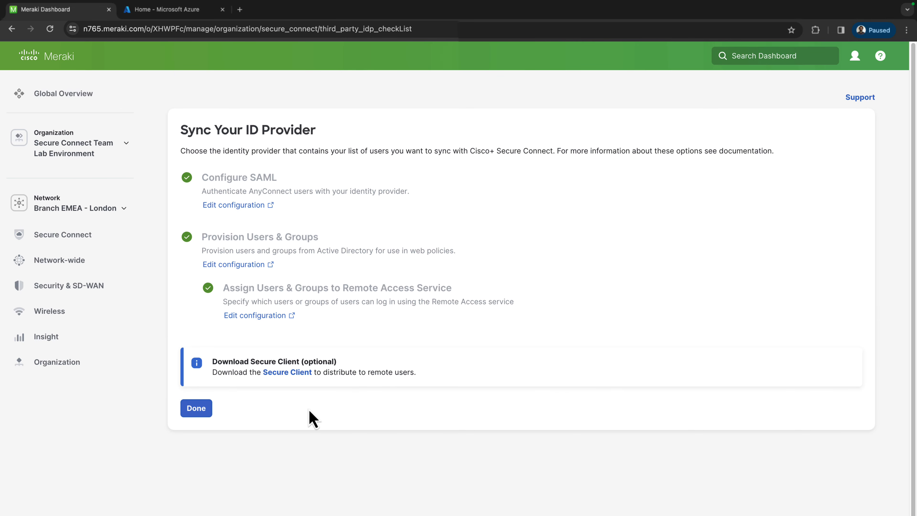
click(196, 408)
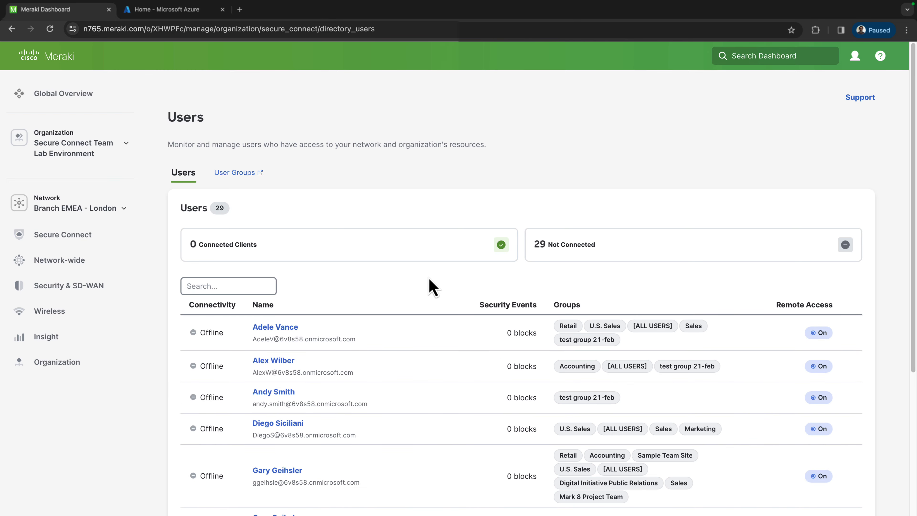
scroll(700, 336, down, 5)
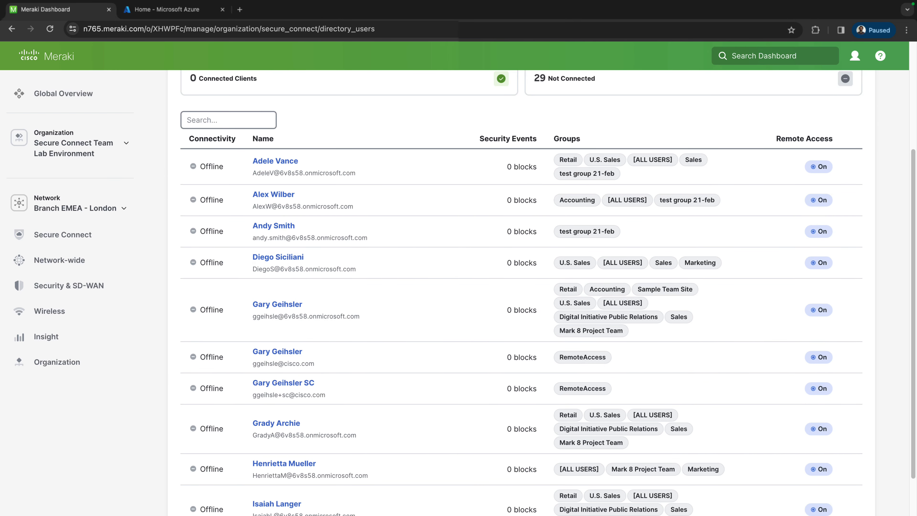